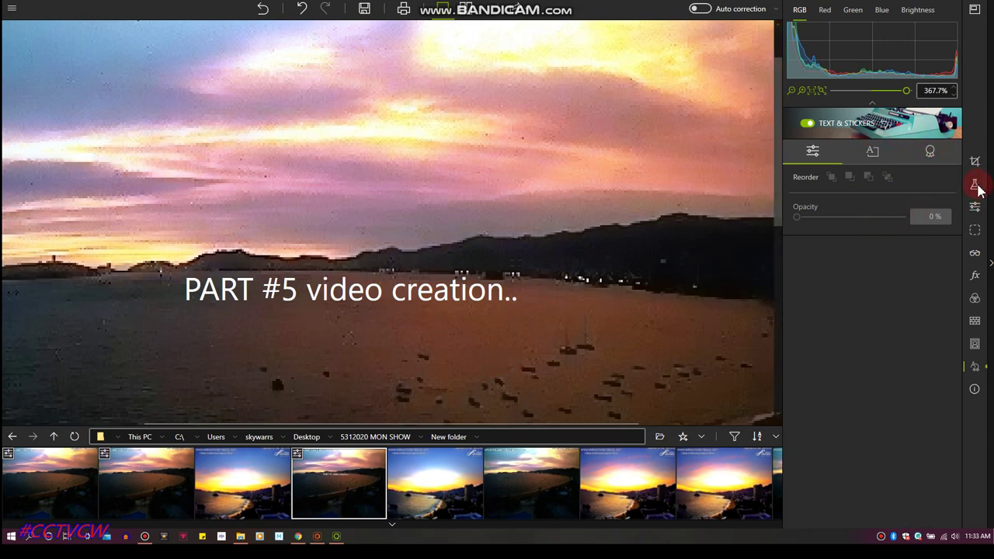
Step: Apply noise reduction to the captioned bay photo: reduce noise 51%, reduce color noise 64% and radius 78 px
{"action": "left_click", "coordinate": [977, 260]}
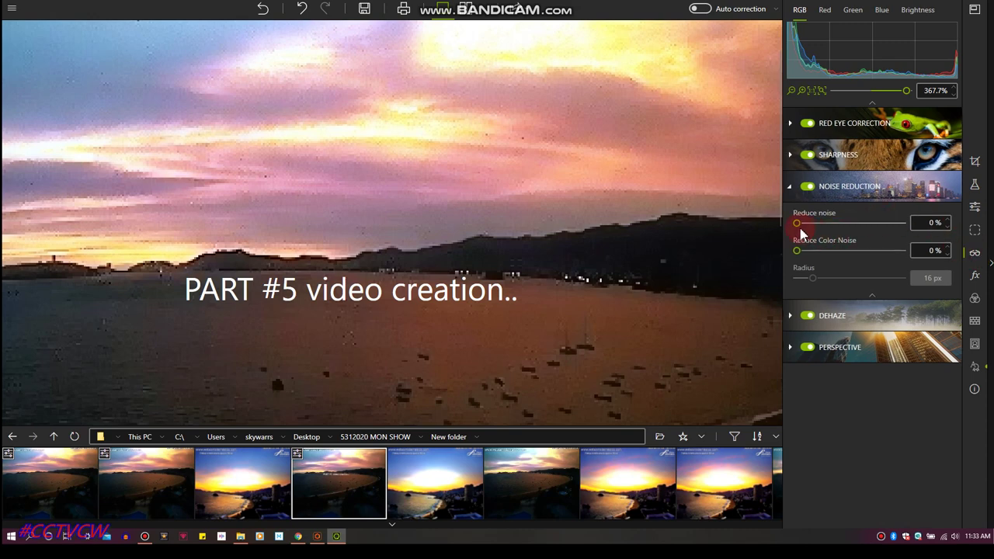
{"action": "left_click_drag", "start_coordinate": [796, 224], "coordinate": [850, 226]}
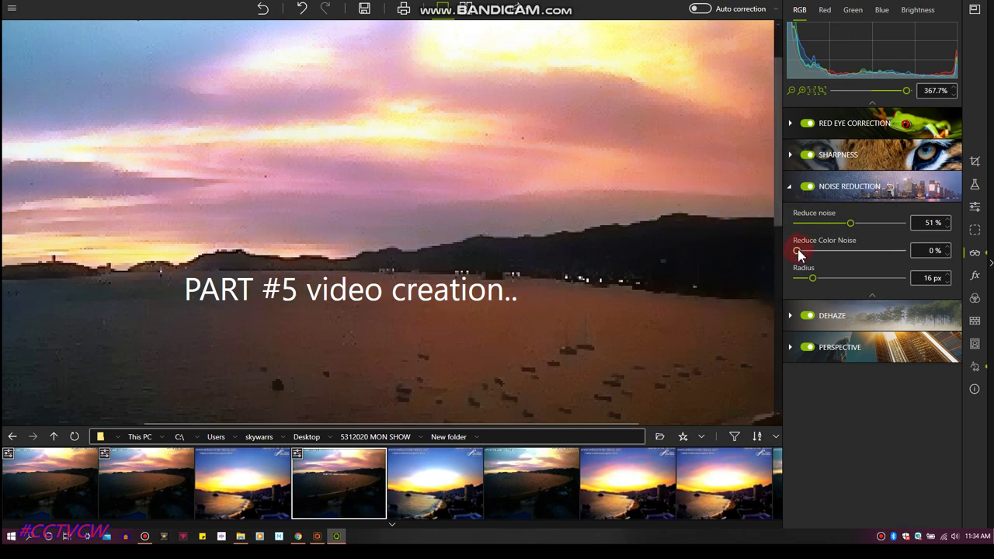
{"action": "left_click_drag", "start_coordinate": [799, 253], "coordinate": [841, 252]}
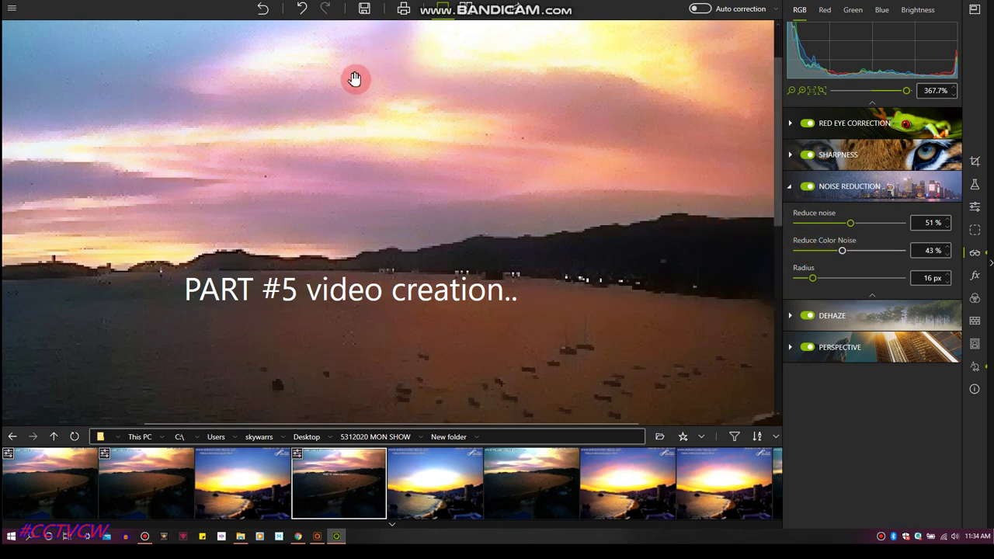
{"action": "scroll", "coordinate": [314, 81], "scroll_direction": "up", "scroll_amount": 1}
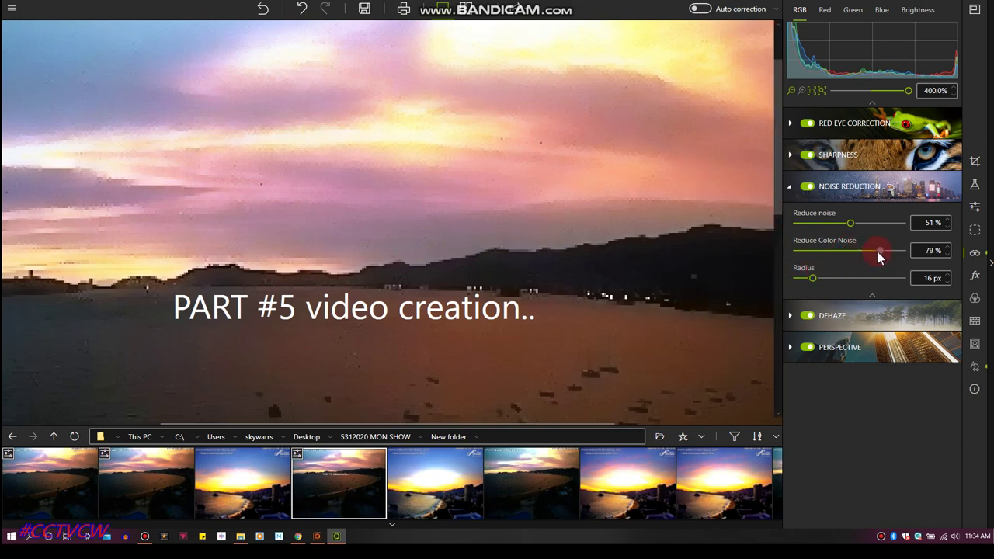
{"action": "left_click", "coordinate": [811, 279]}
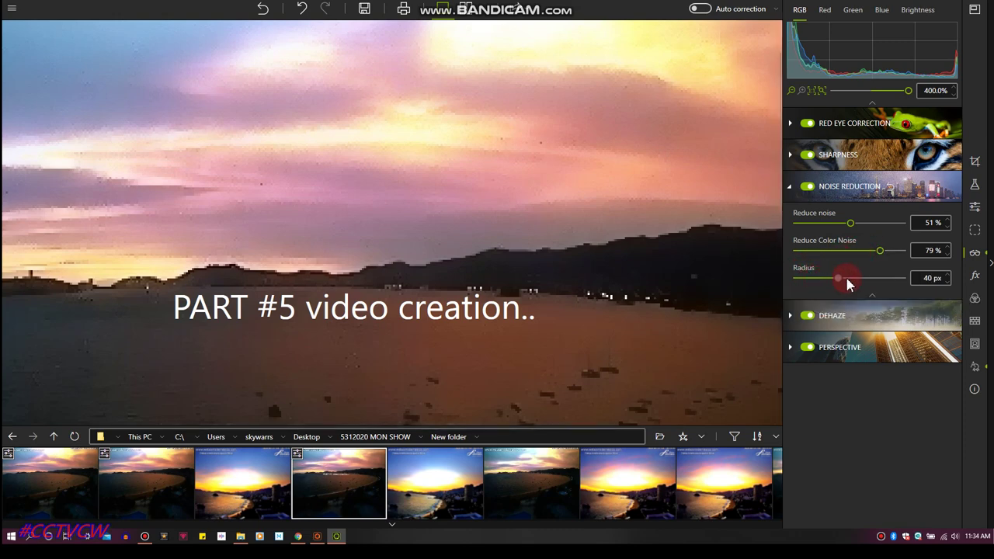
{"action": "left_click_drag", "start_coordinate": [847, 285], "coordinate": [877, 257]}
{"action": "left_click", "coordinate": [848, 256]}
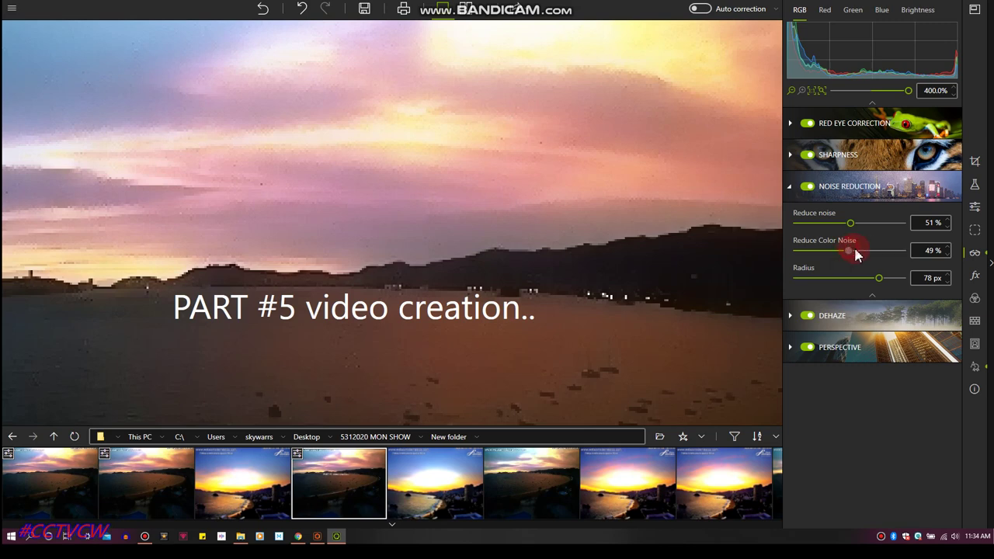
{"action": "left_click_drag", "start_coordinate": [857, 256], "coordinate": [864, 249]}
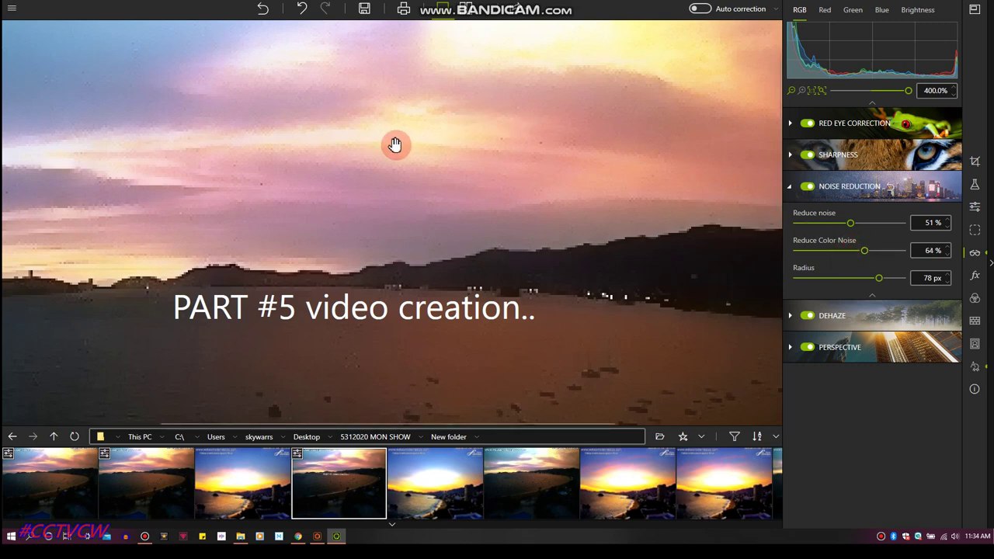
{"action": "scroll", "coordinate": [395, 145], "scroll_direction": "down", "scroll_amount": 2}
{"action": "scroll", "coordinate": [395, 145], "scroll_direction": "down", "scroll_amount": 1}
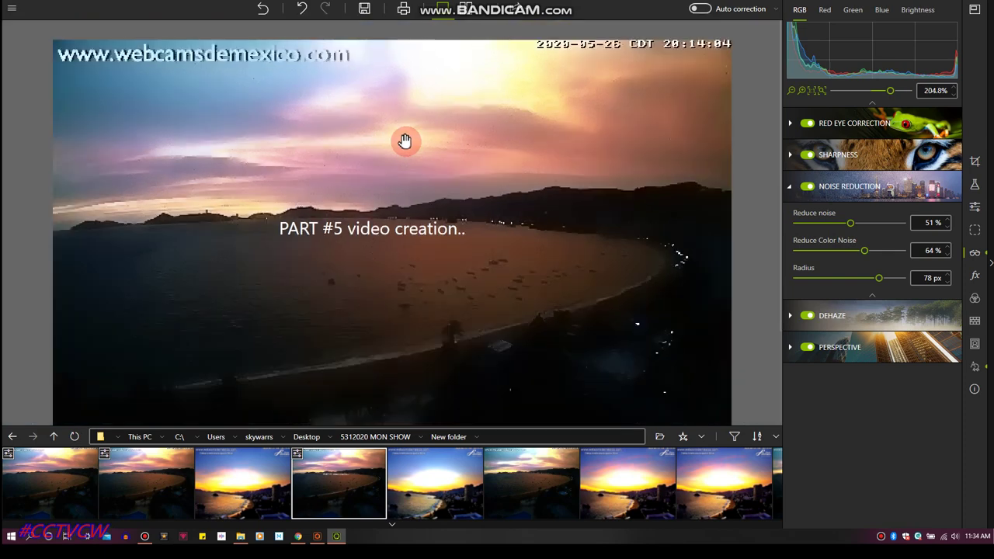
{"action": "left_click", "coordinate": [541, 464]}
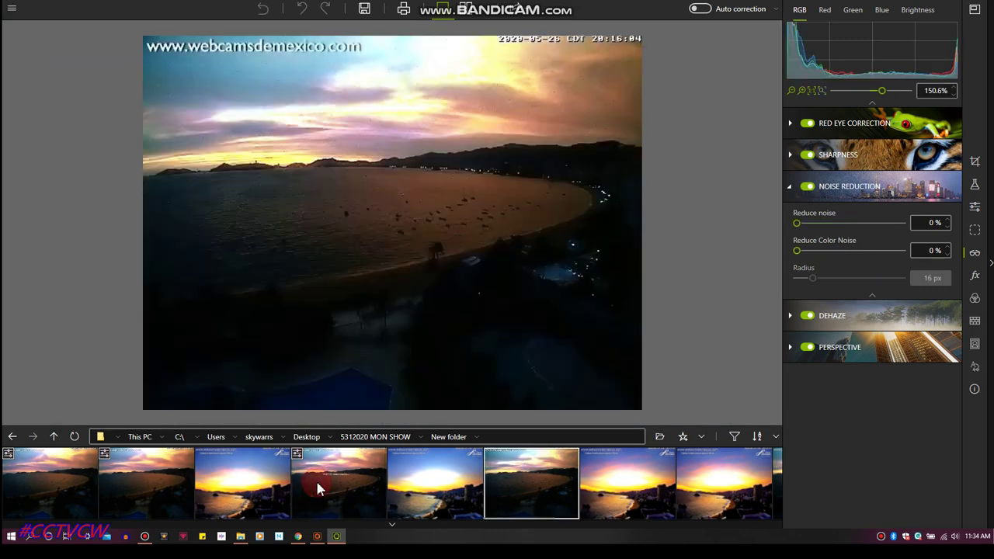
{"action": "left_click", "coordinate": [316, 487]}
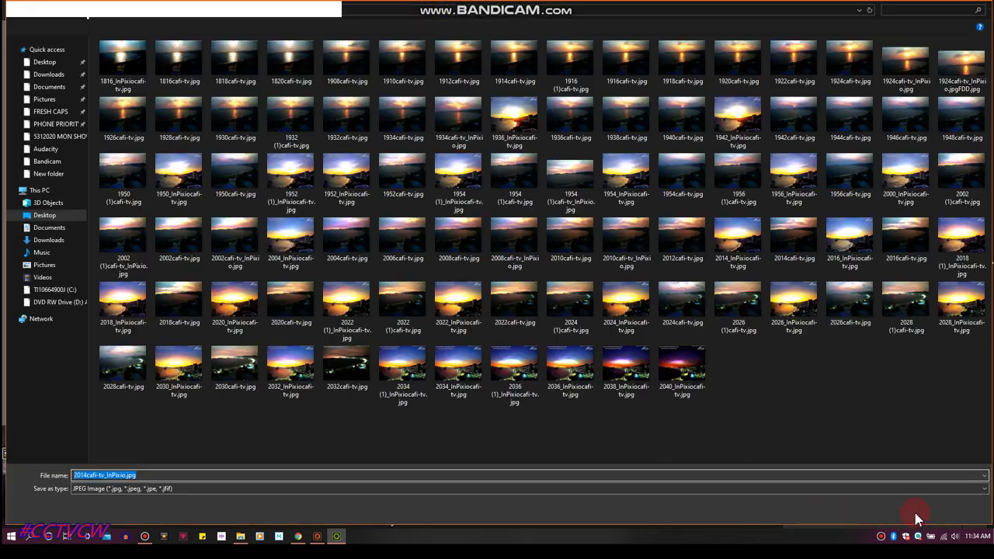
{"action": "left_click", "coordinate": [961, 510]}
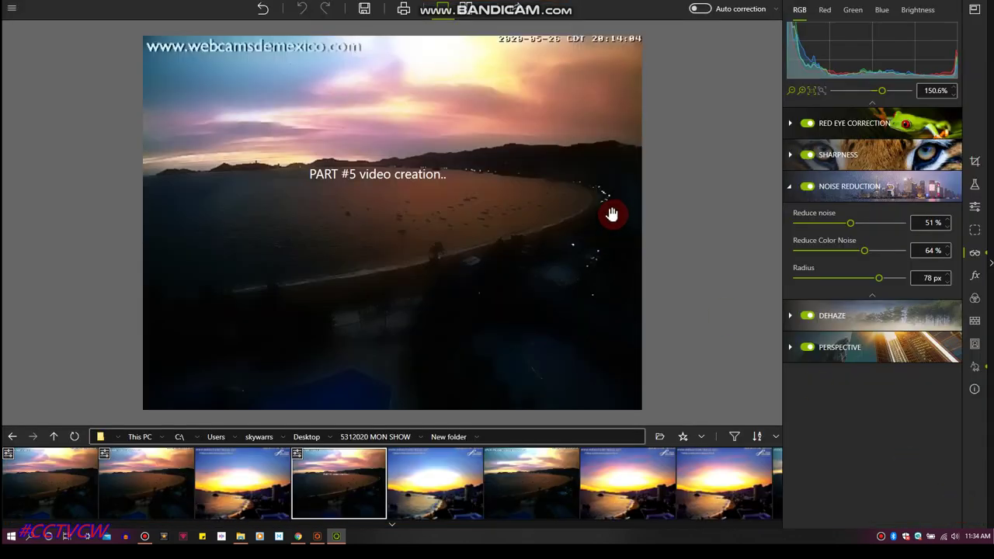
{"action": "left_click", "coordinate": [262, 9]}
{"action": "left_click", "coordinate": [262, 9]}
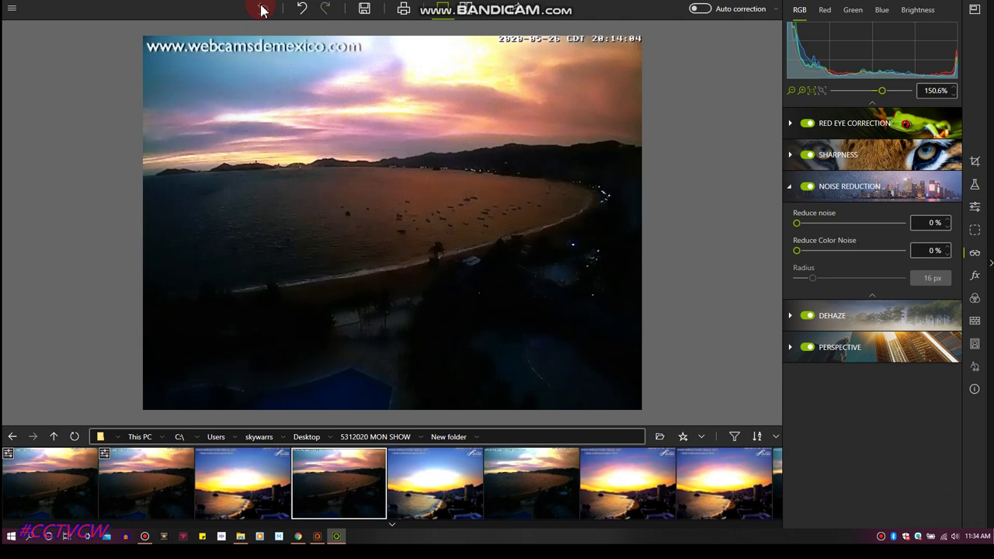
{"action": "left_click", "coordinate": [301, 9]}
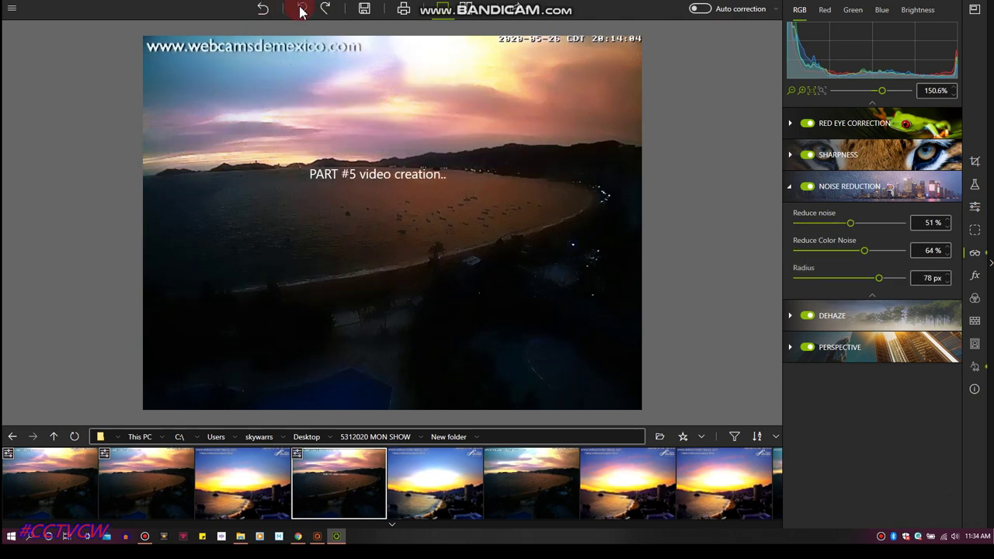
Step: Reset all edits on the bay photo, including its text caption and noise reduction
{"action": "left_click", "coordinate": [382, 167]}
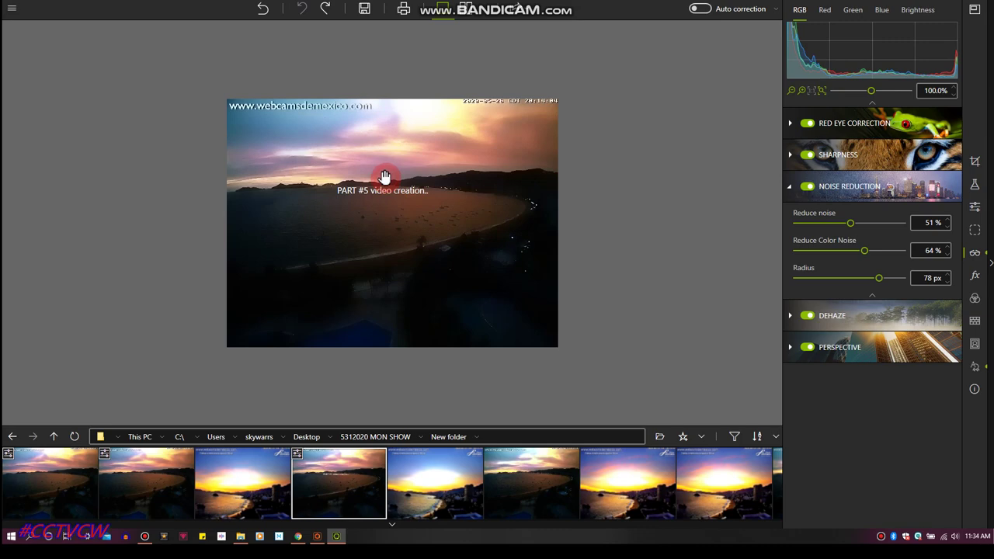
{"action": "scroll", "coordinate": [385, 177], "scroll_direction": "up", "scroll_amount": 6}
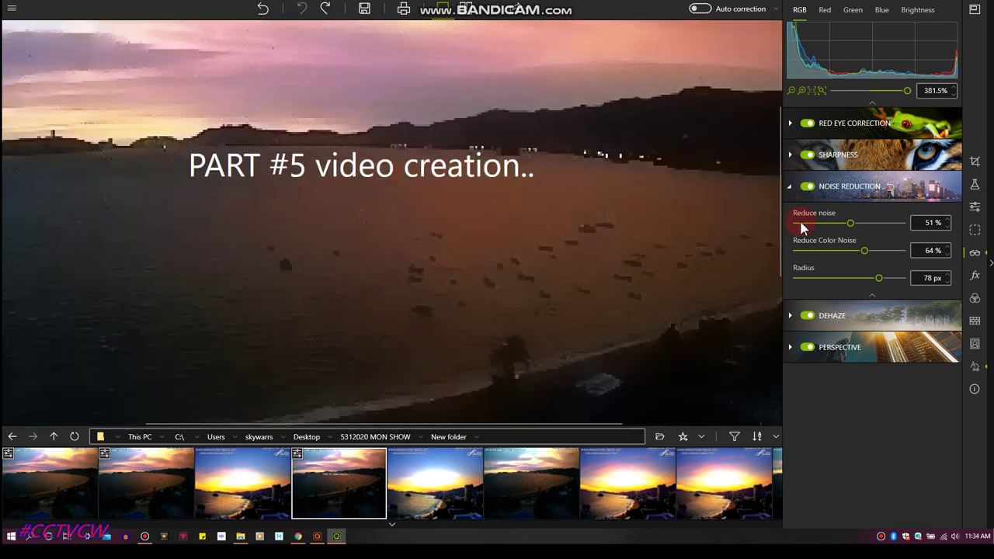
{"action": "left_click", "coordinate": [496, 171]}
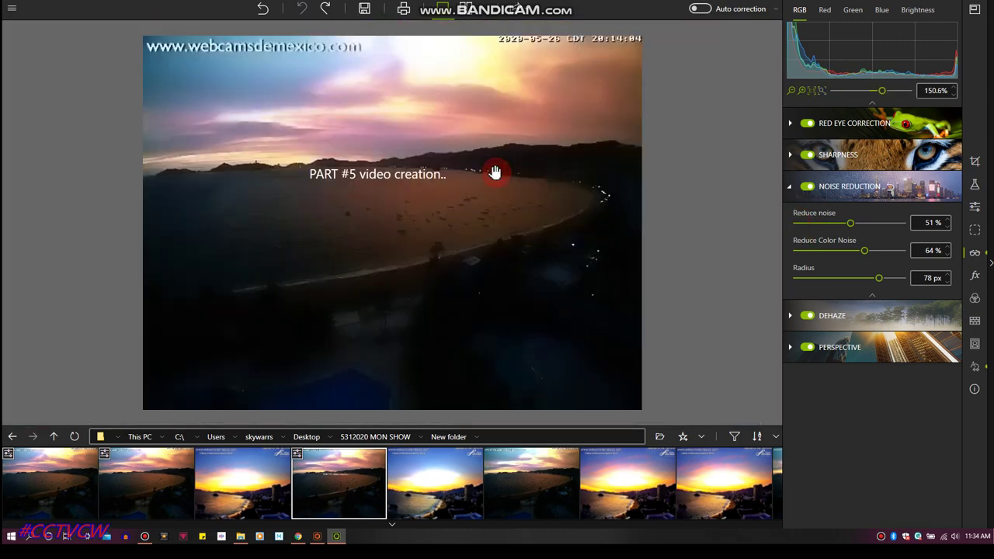
{"action": "left_click", "coordinate": [439, 147]}
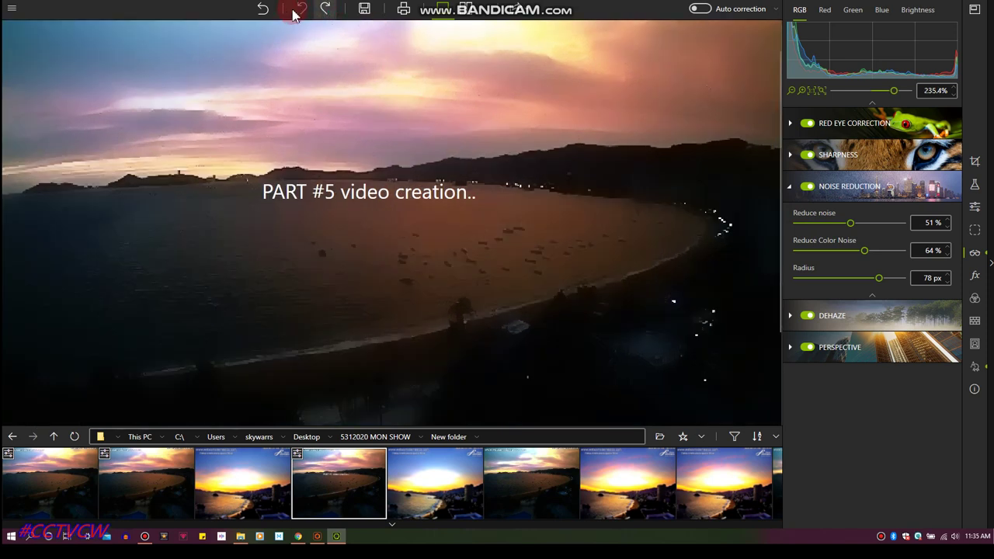
{"action": "left_click", "coordinate": [264, 13]}
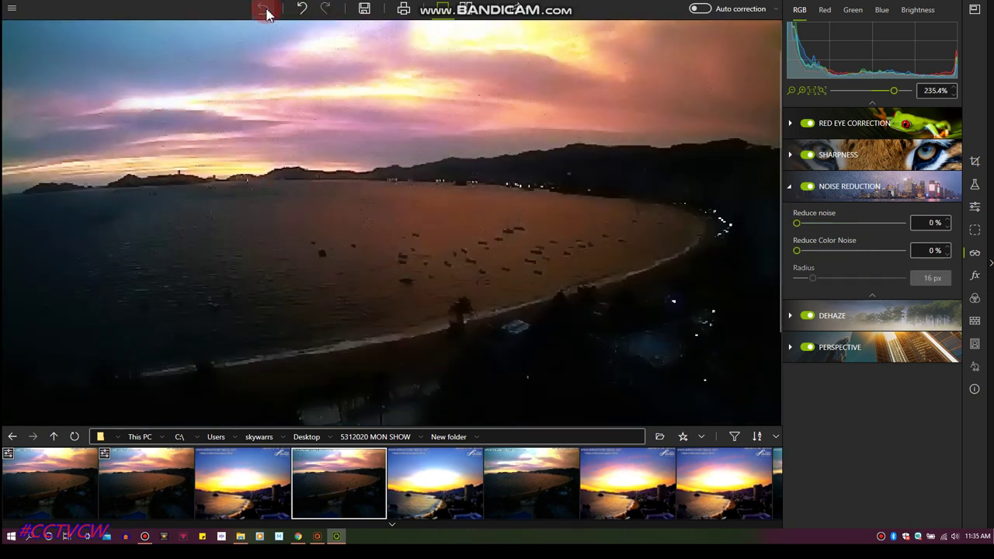
Step: Reapply noise reduction to the bay photo with reduce noise at 61% and reduce color noise at 38%
{"action": "left_click", "coordinate": [937, 222]}
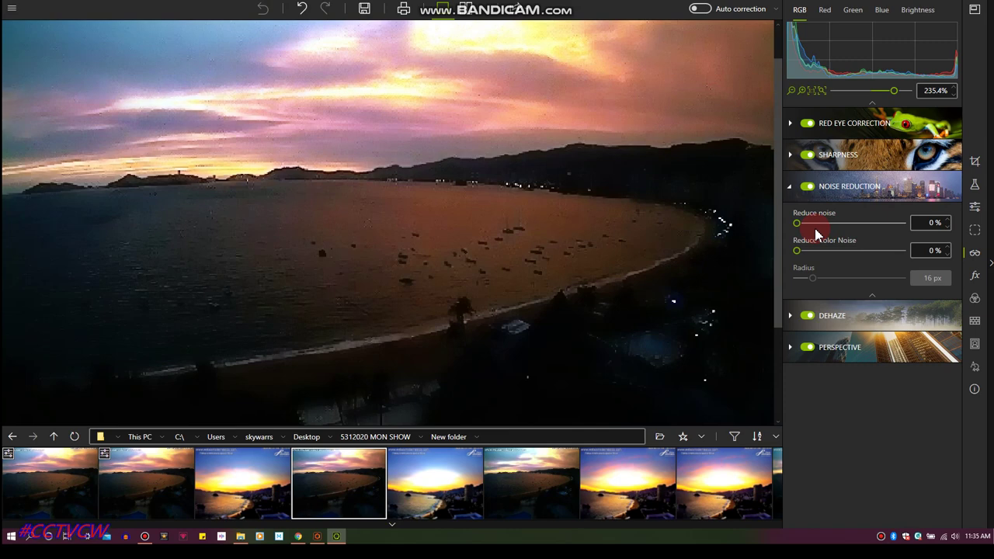
{"action": "left_click_drag", "start_coordinate": [802, 227], "coordinate": [860, 223]}
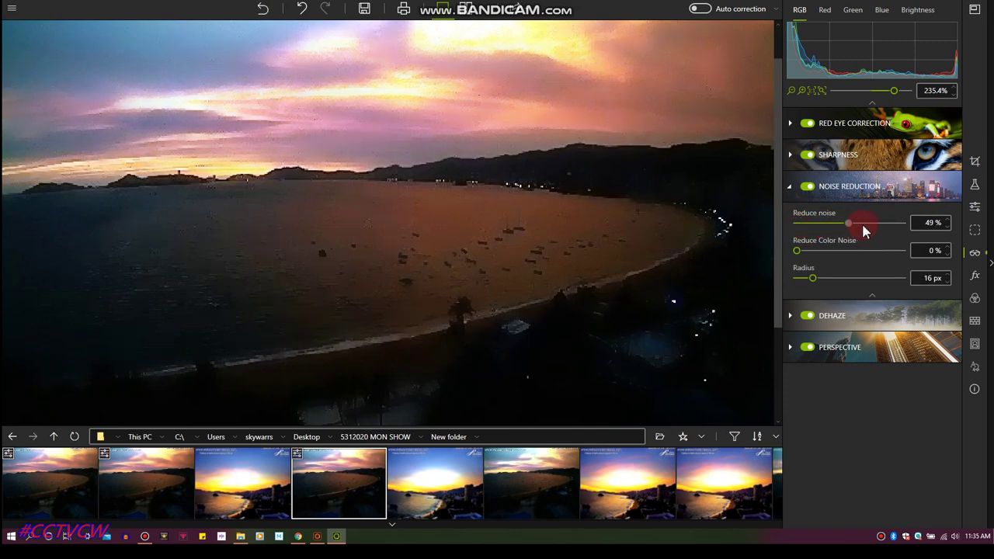
{"action": "left_click", "coordinate": [799, 251]}
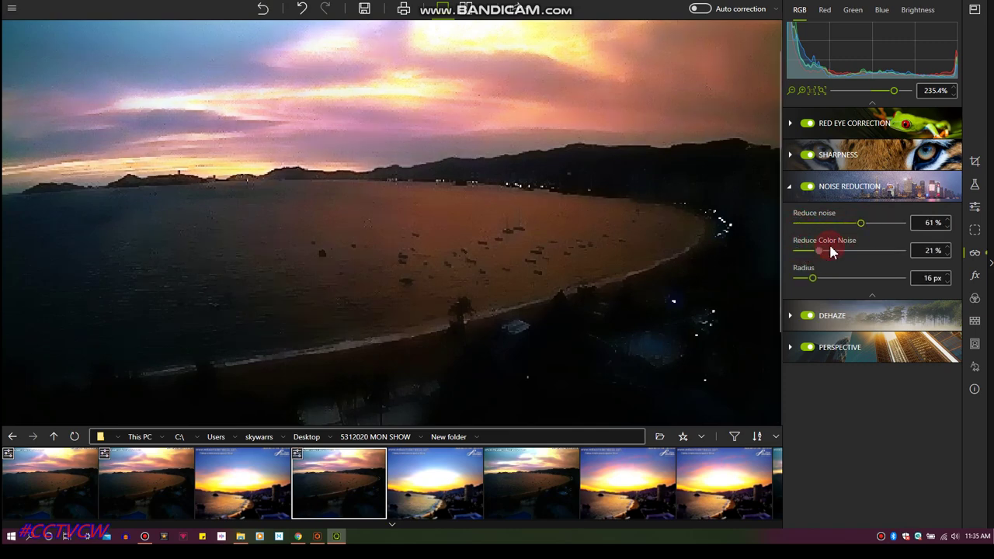
{"action": "left_click_drag", "start_coordinate": [849, 251], "coordinate": [840, 254]}
Step: Set the Dehaze amount to 19% on the bay photo and inspect the sky close up
{"action": "left_click", "coordinate": [841, 321]}
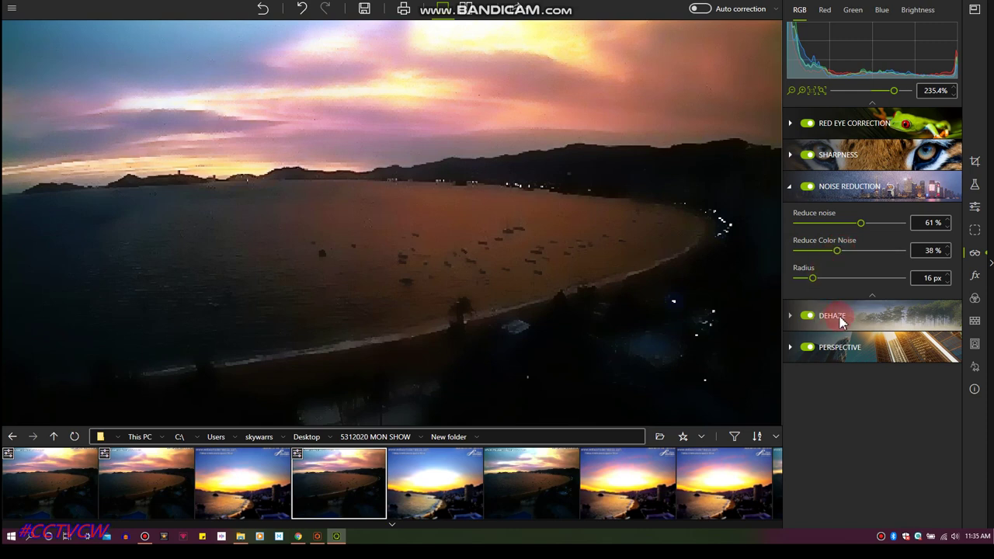
{"action": "left_click", "coordinate": [849, 254]}
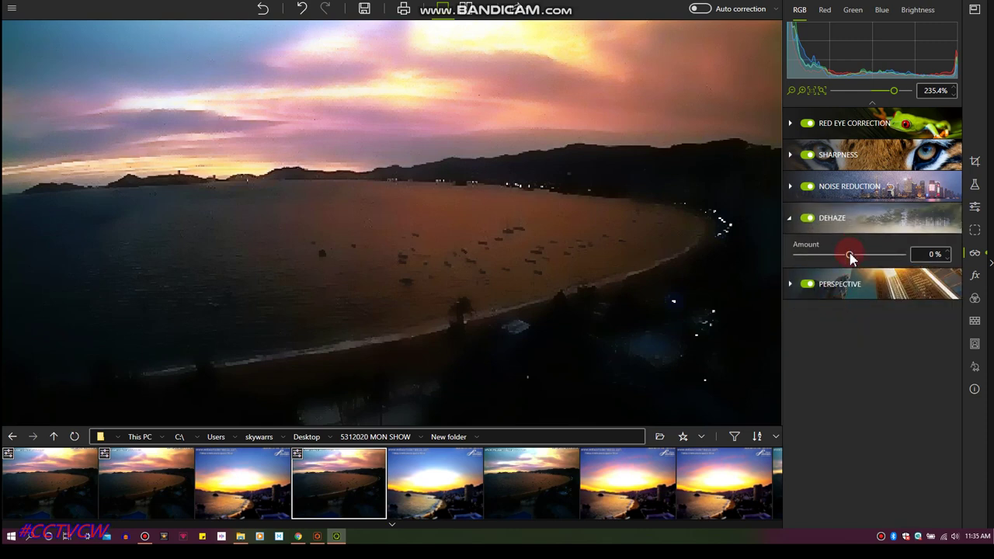
{"action": "left_click_drag", "start_coordinate": [851, 257], "coordinate": [859, 260]}
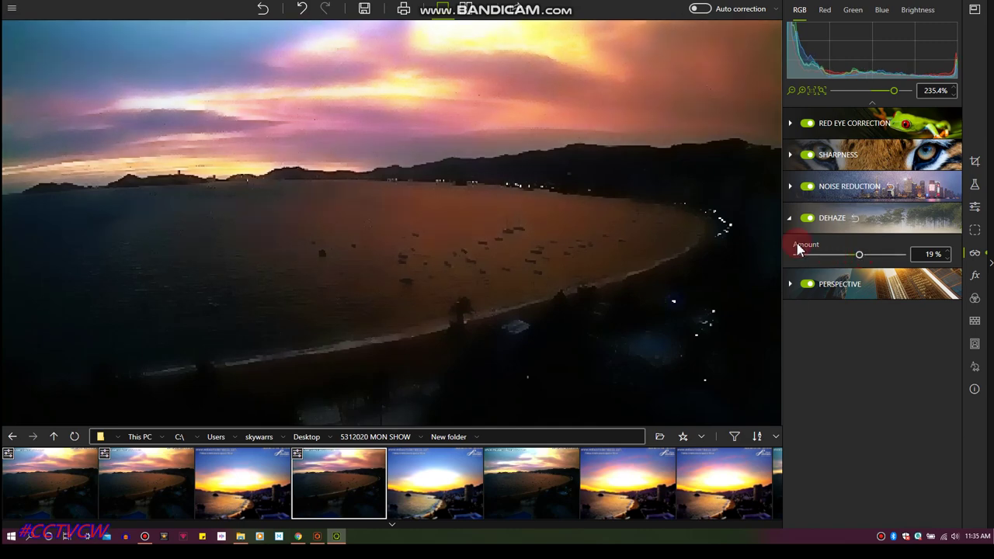
{"action": "scroll", "coordinate": [381, 70], "scroll_direction": "up", "scroll_amount": 5}
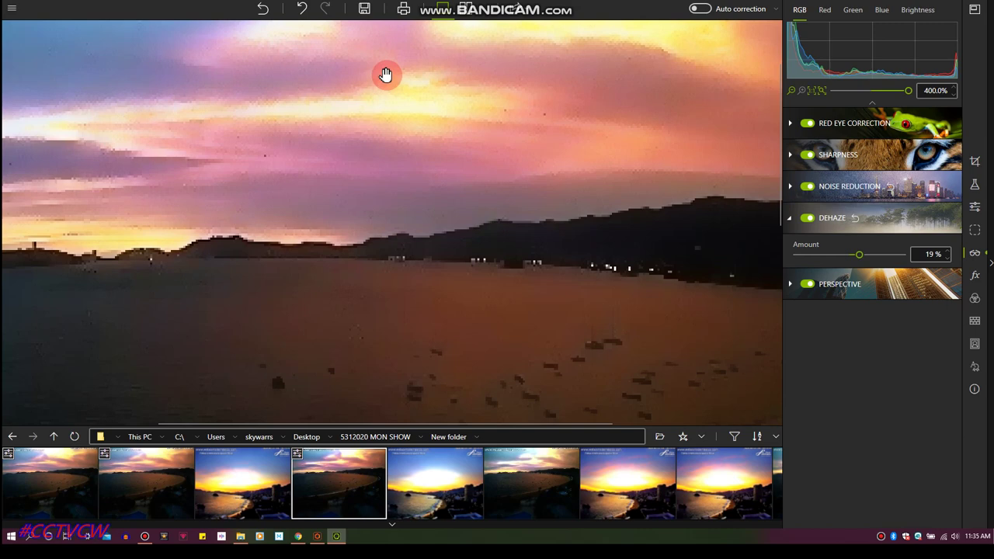
{"action": "scroll", "coordinate": [400, 104], "scroll_direction": "down", "scroll_amount": 2}
{"action": "scroll", "coordinate": [400, 103], "scroll_direction": "down", "scroll_amount": 2}
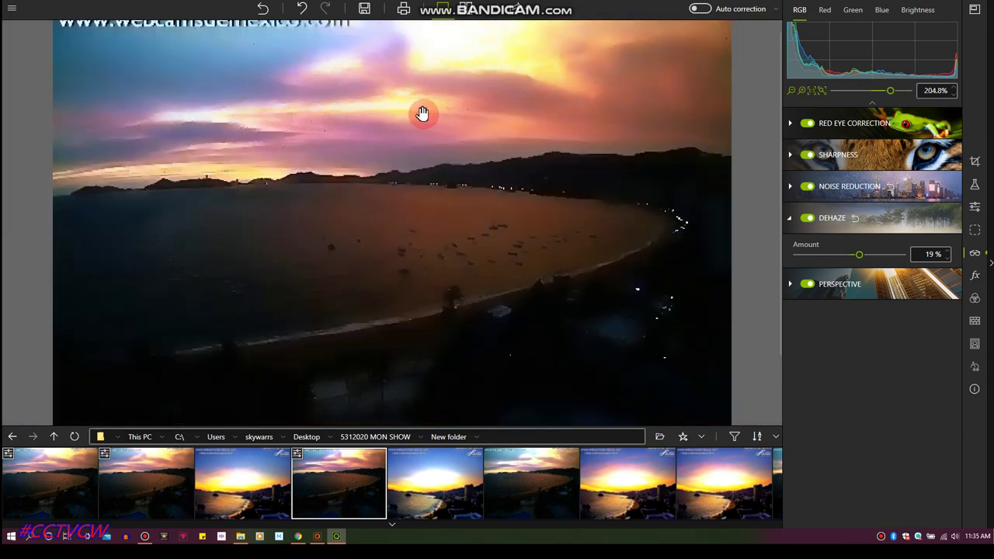
Step: Open the bay photo timestamped 20:16:04 and apply noise reduction with 67% reduce noise and 43% reduce color noise
{"action": "left_click", "coordinate": [537, 483]}
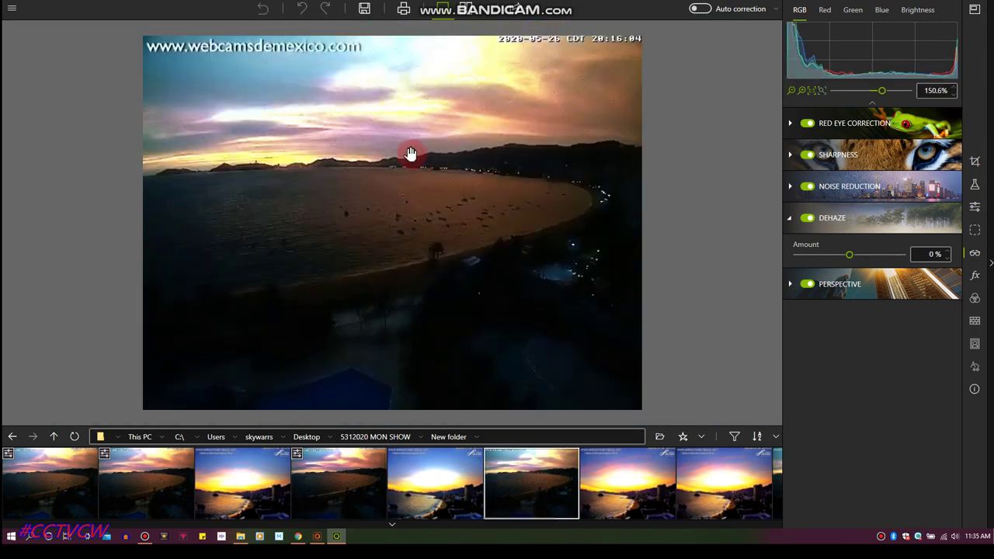
{"action": "scroll", "coordinate": [404, 107], "scroll_direction": "up", "scroll_amount": 5}
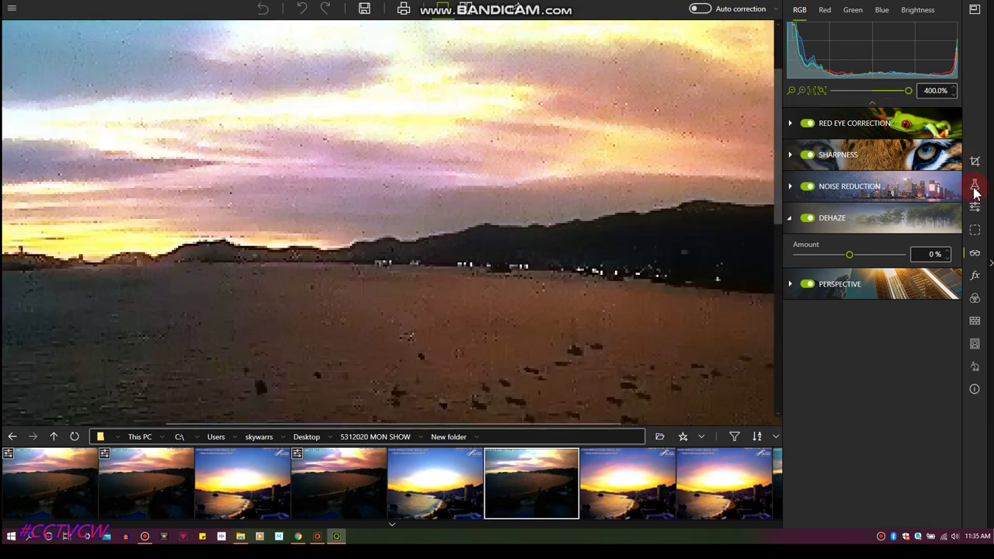
{"action": "left_click", "coordinate": [912, 187]}
{"action": "left_click_drag", "start_coordinate": [795, 224], "coordinate": [837, 225]}
{"action": "left_click_drag", "start_coordinate": [797, 253], "coordinate": [852, 223]}
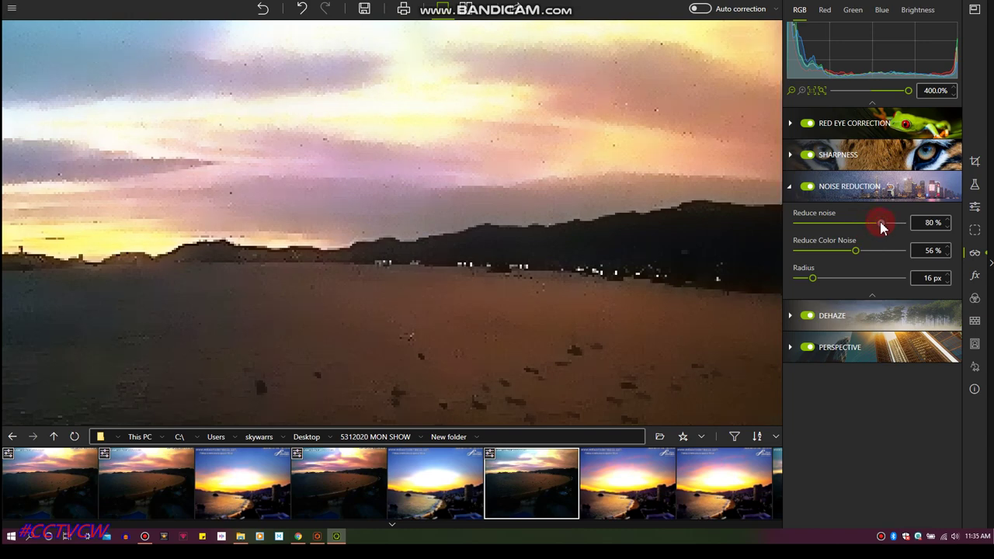
{"action": "left_click_drag", "start_coordinate": [880, 223], "coordinate": [857, 224]}
{"action": "left_click_drag", "start_coordinate": [866, 225], "coordinate": [841, 255]}
{"action": "scroll", "coordinate": [424, 95], "scroll_direction": "down", "scroll_amount": 3}
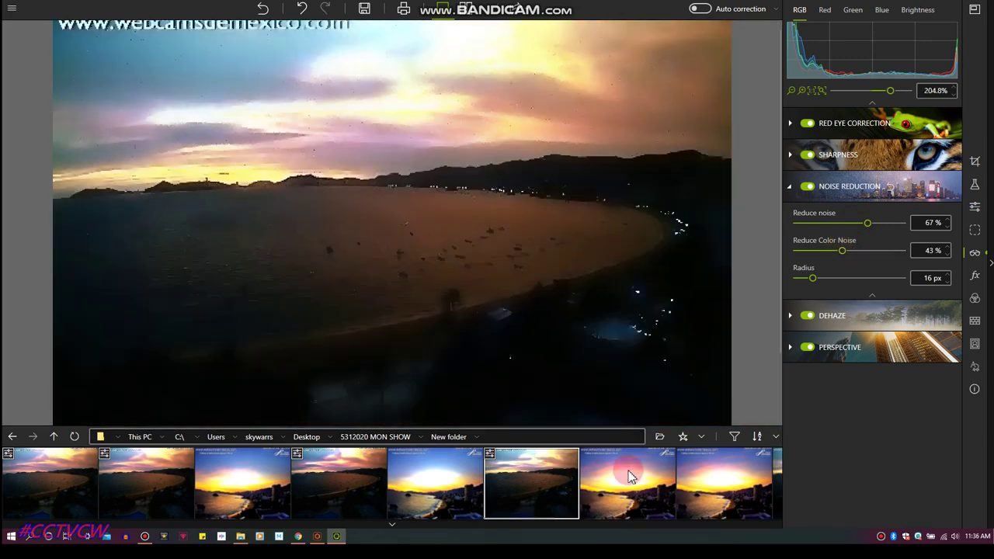
Step: Save the photo as the JPEG 2016cafi-tv_InPixio.jpg at 100% quality, original size, with all metadata
{"action": "left_click", "coordinate": [365, 10]}
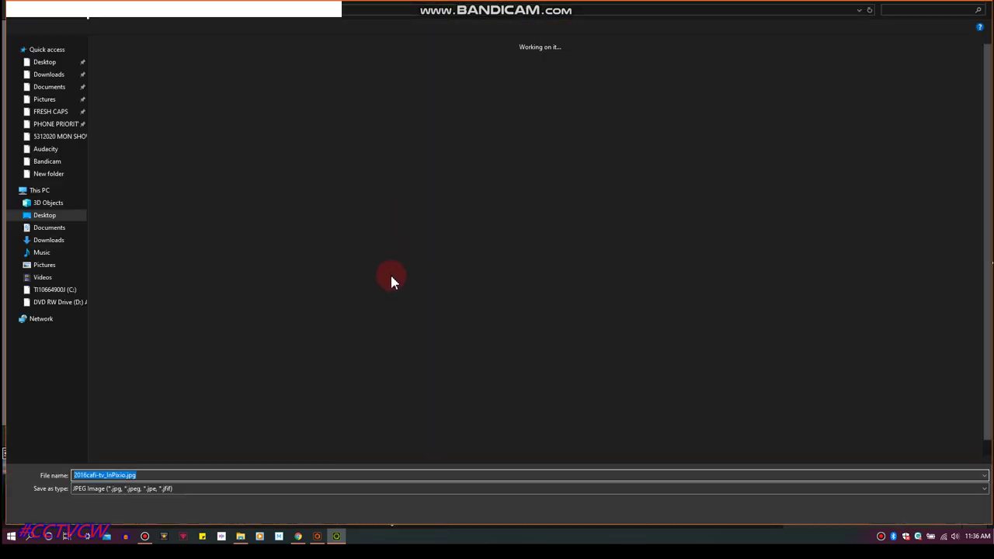
{"action": "left_click", "coordinate": [907, 511]}
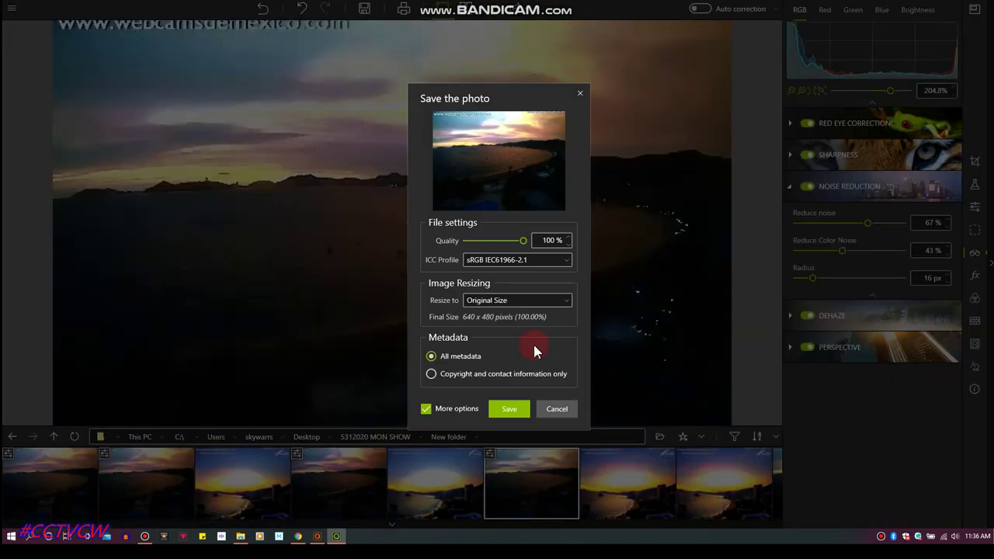
{"action": "left_click", "coordinate": [508, 402]}
{"action": "left_click", "coordinate": [506, 415]}
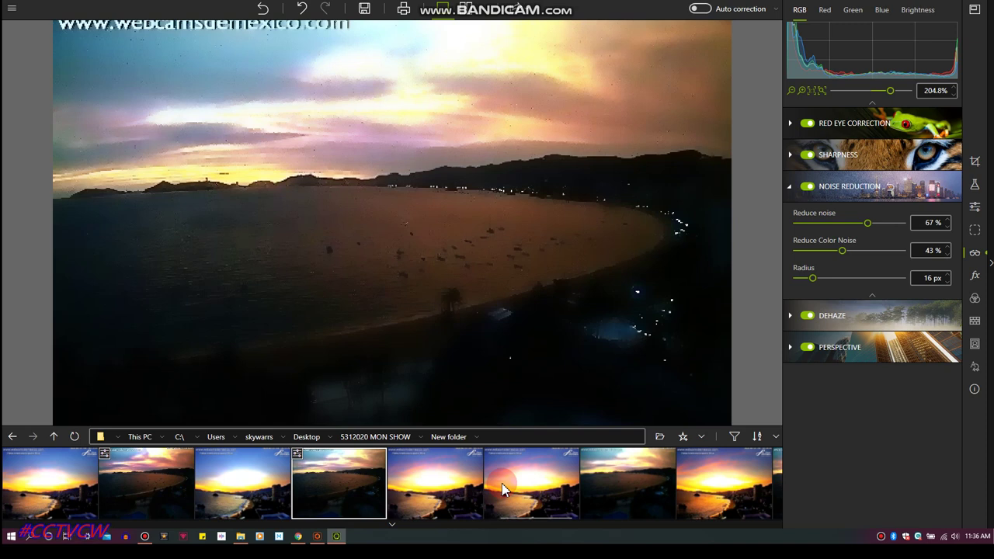
Step: Open the bay photo timestamped 20:18:04 and apply noise reduction with 62% reduce noise and 55% reduce color noise
{"action": "left_click", "coordinate": [445, 503]}
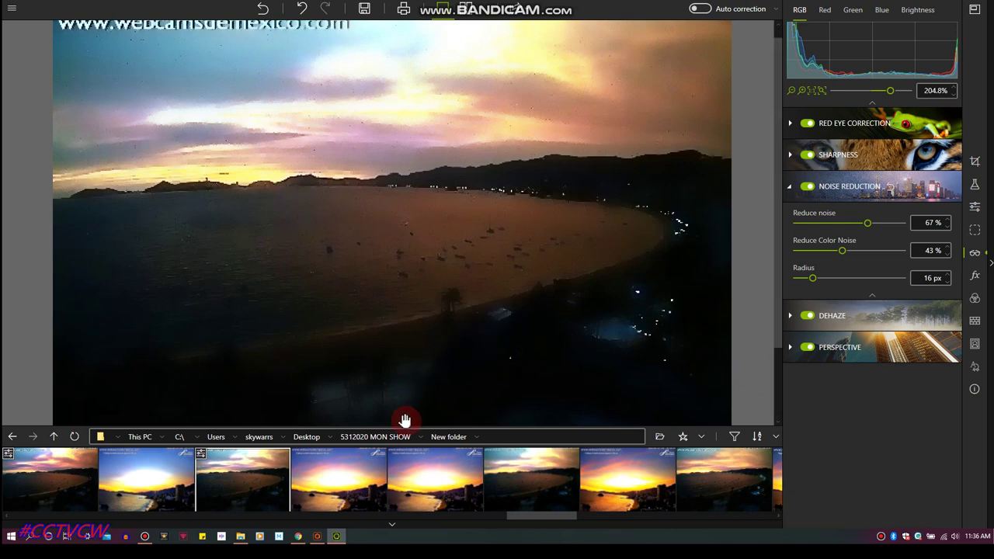
{"action": "left_click", "coordinate": [555, 487]}
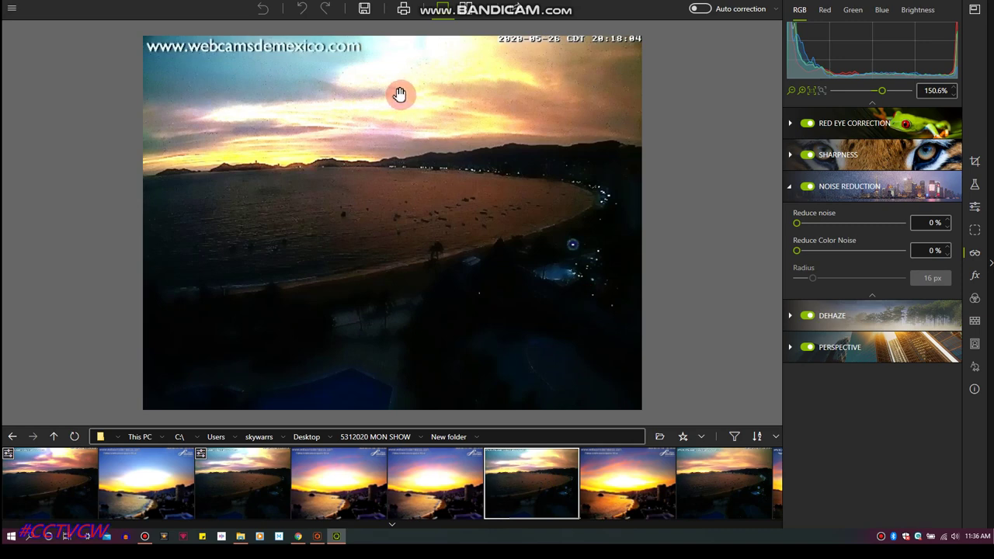
{"action": "scroll", "coordinate": [399, 94], "scroll_direction": "up", "scroll_amount": 2}
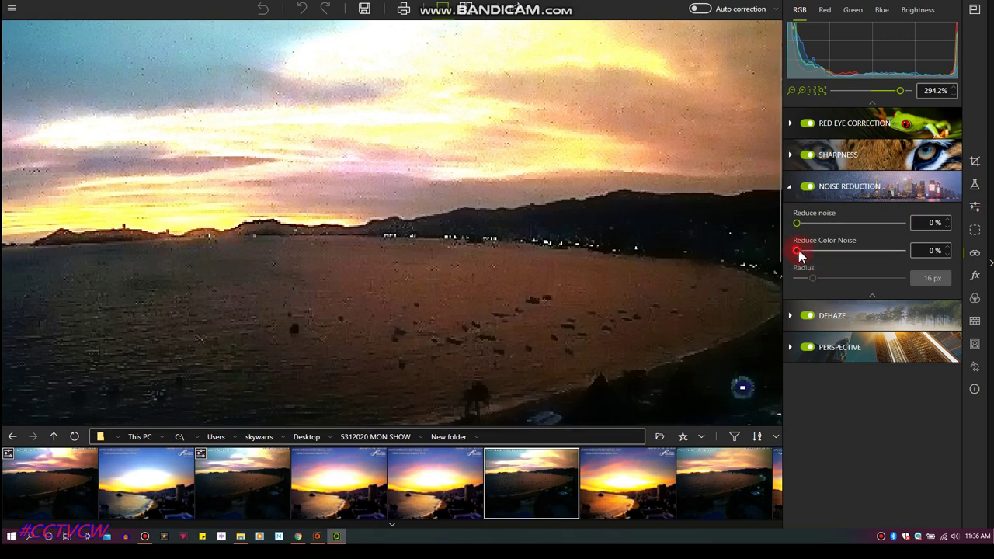
{"action": "left_click_drag", "start_coordinate": [798, 251], "coordinate": [851, 254]}
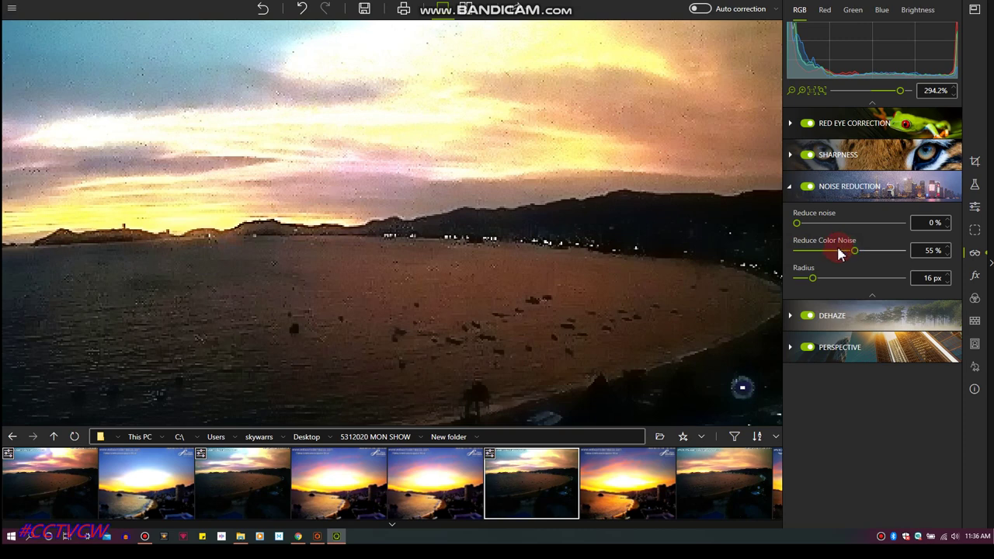
{"action": "left_click_drag", "start_coordinate": [798, 227], "coordinate": [872, 226]}
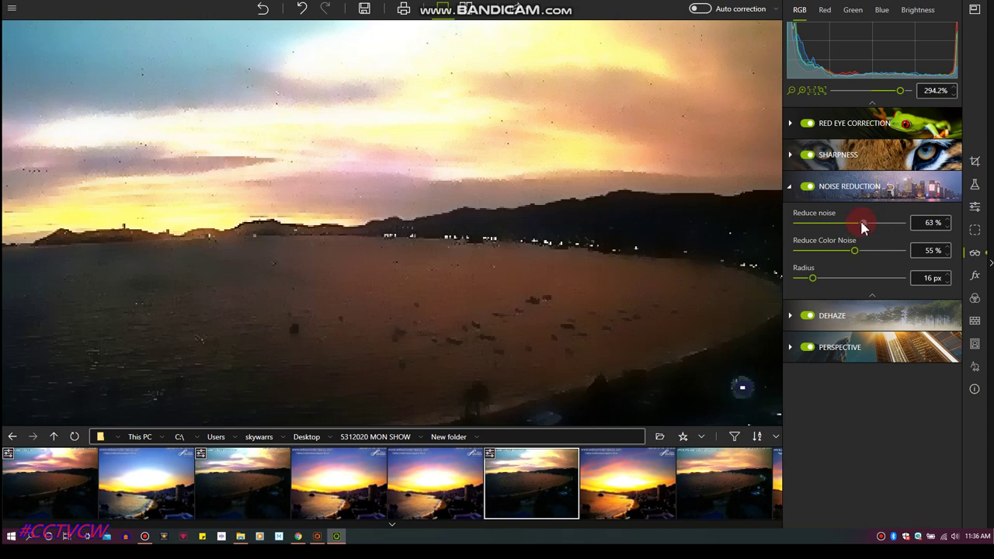
{"action": "left_click_drag", "start_coordinate": [862, 225], "coordinate": [862, 225]}
{"action": "double_click", "coordinate": [393, 100]}
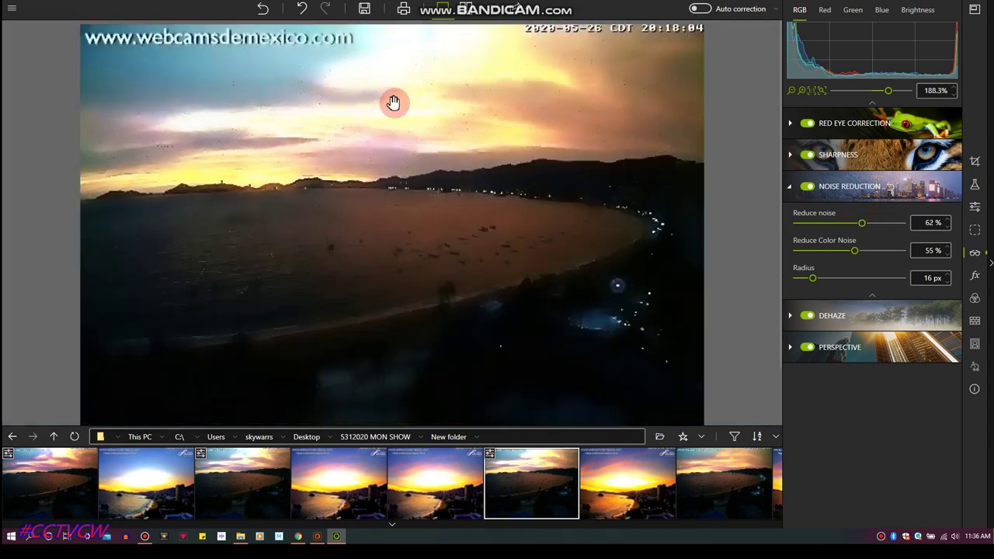
{"action": "double_click", "coordinate": [433, 117]}
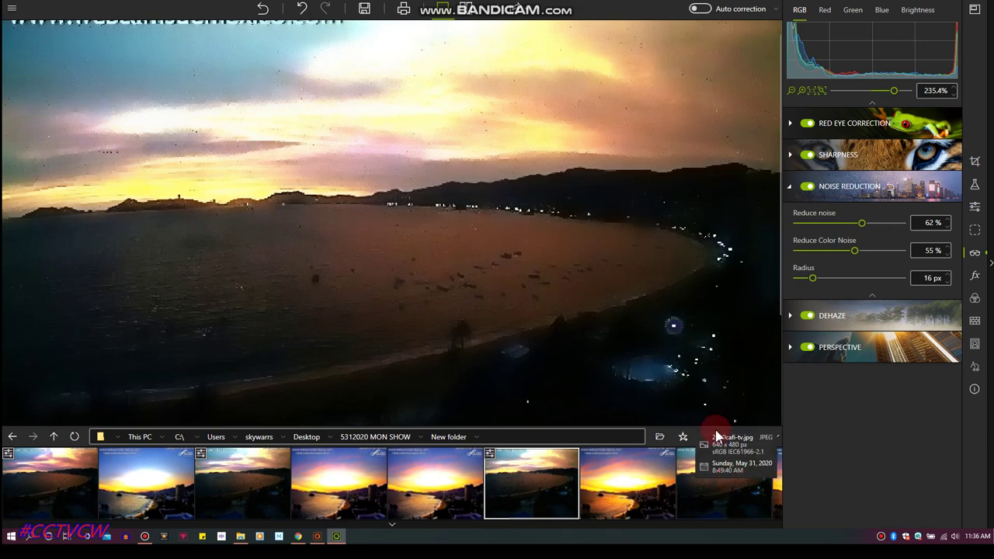
Step: Save the edited photo as the JPEG 2018cafi-tv_InPixio.jpg in the same folder
{"action": "left_click", "coordinate": [363, 12]}
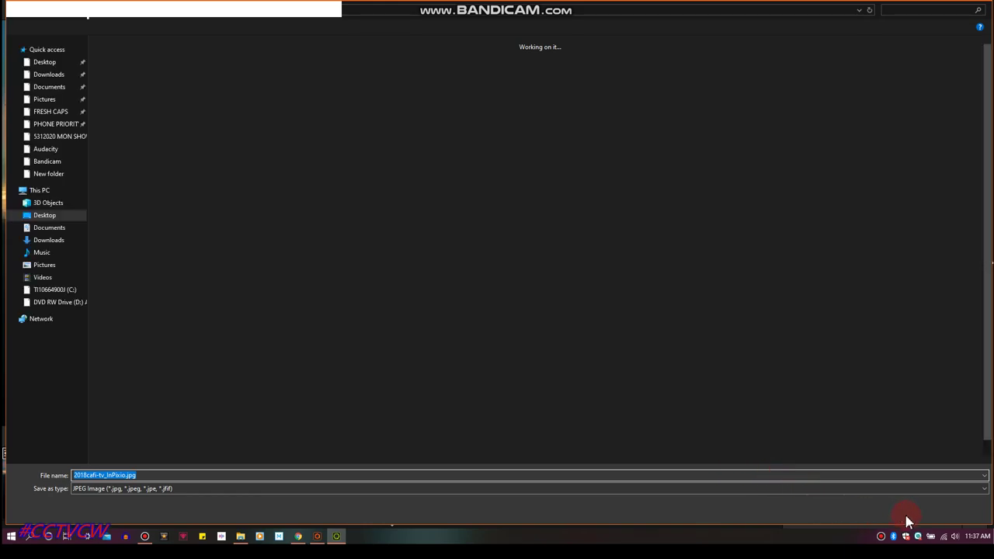
{"action": "left_click", "coordinate": [907, 514]}
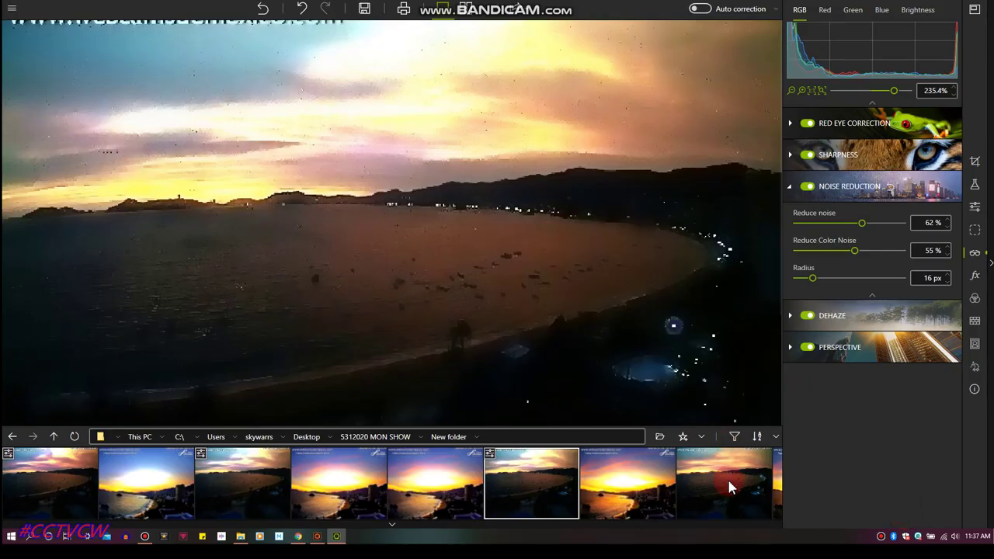
{"action": "key", "text": "ctrl+s"}
{"action": "left_click", "coordinate": [509, 409]}
Step: Open the bay photo timestamped 20:20:04 and apply noise reduction with 60% reduce noise and 36% reduce color noise
{"action": "left_click", "coordinate": [722, 487]}
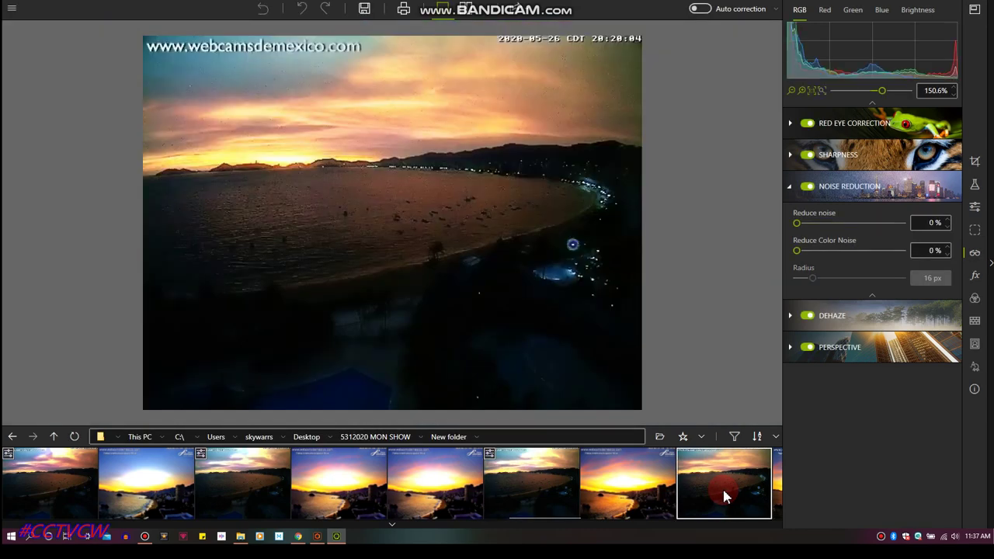
{"action": "scroll", "coordinate": [375, 87], "scroll_direction": "up", "scroll_amount": 3}
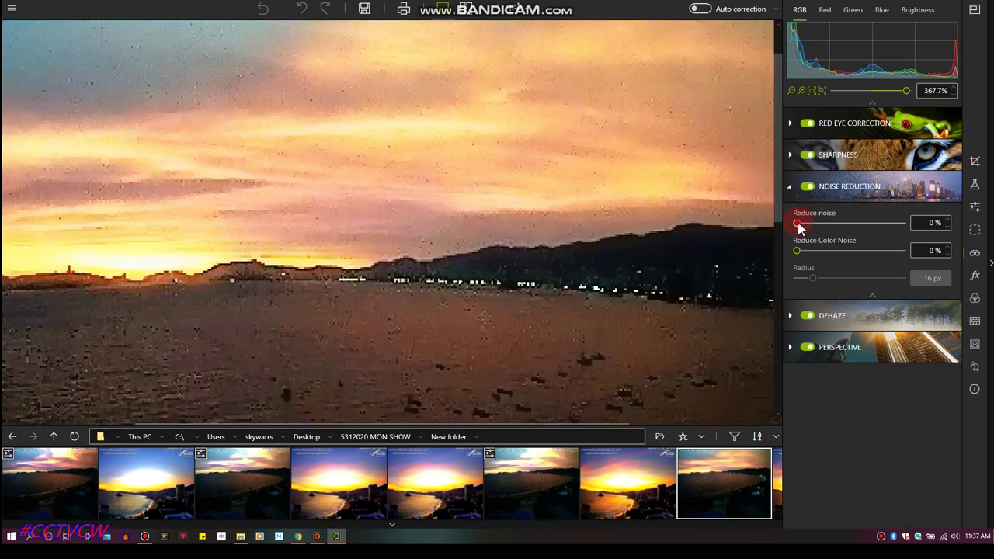
{"action": "left_click_drag", "start_coordinate": [798, 223], "coordinate": [843, 222]}
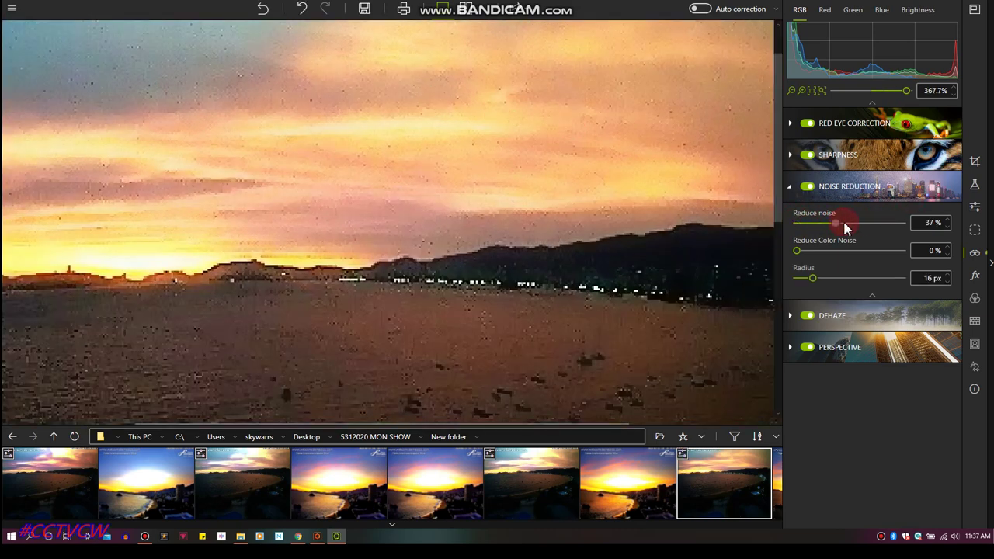
{"action": "left_click", "coordinate": [799, 254]}
{"action": "left_click_drag", "start_coordinate": [798, 255], "coordinate": [813, 256]}
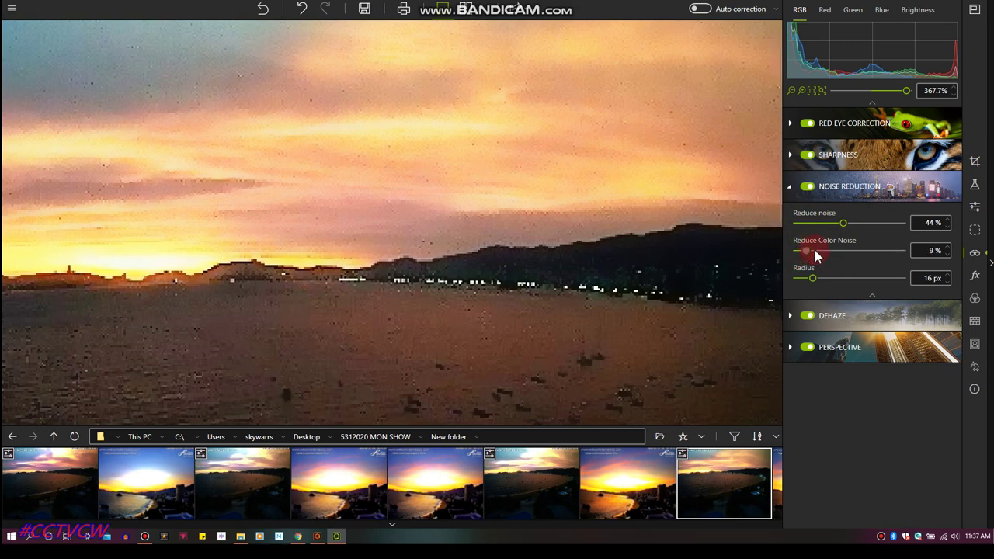
{"action": "left_click", "coordinate": [843, 224]}
{"action": "left_click", "coordinate": [844, 225]}
{"action": "scroll", "coordinate": [373, 80], "scroll_direction": "up", "scroll_amount": 1}
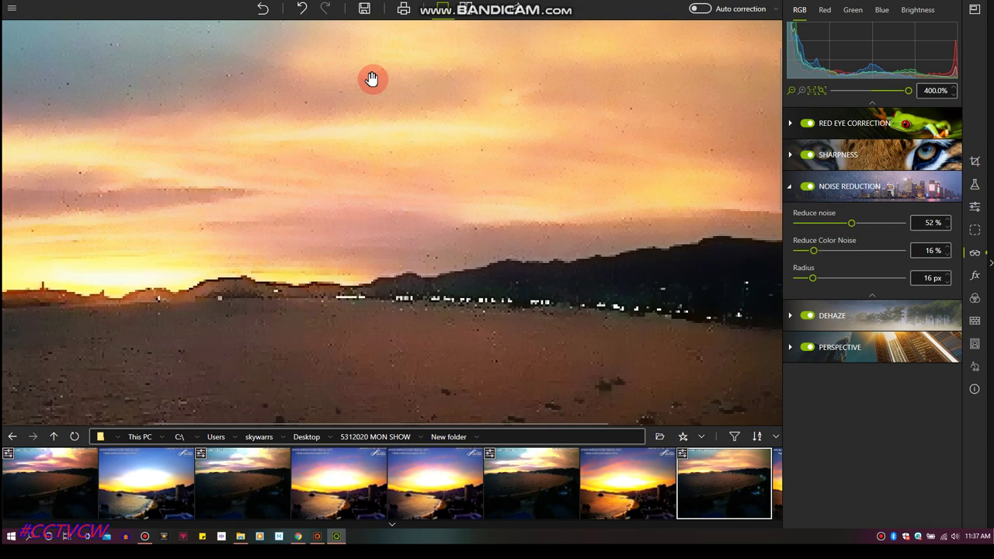
{"action": "left_click_drag", "start_coordinate": [851, 223], "coordinate": [837, 258]}
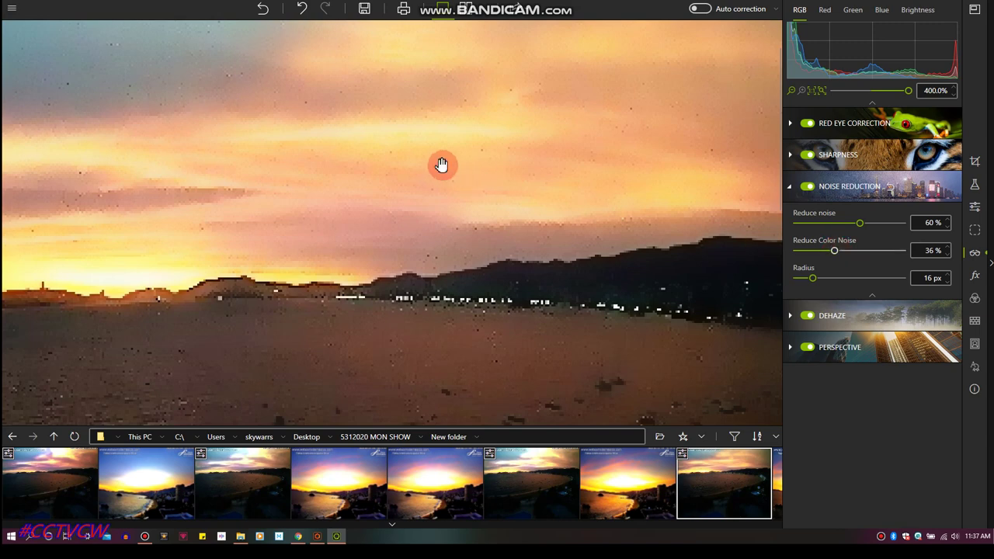
{"action": "scroll", "coordinate": [407, 161], "scroll_direction": "down", "scroll_amount": 3}
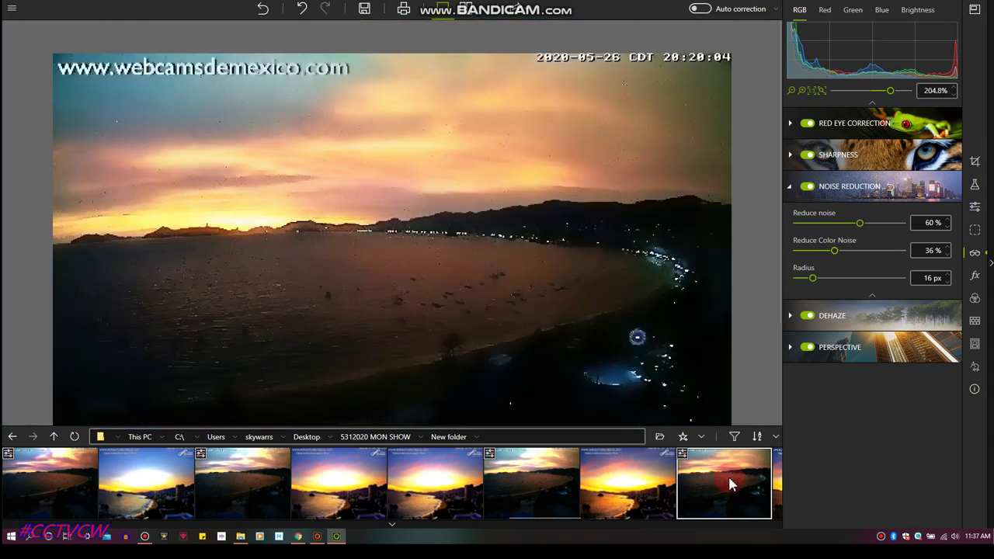
Step: Save the photo as the JPEG 2020cafi-tv_InPixio.jpg at 100% quality, original size, with all metadata
{"action": "left_click", "coordinate": [367, 12]}
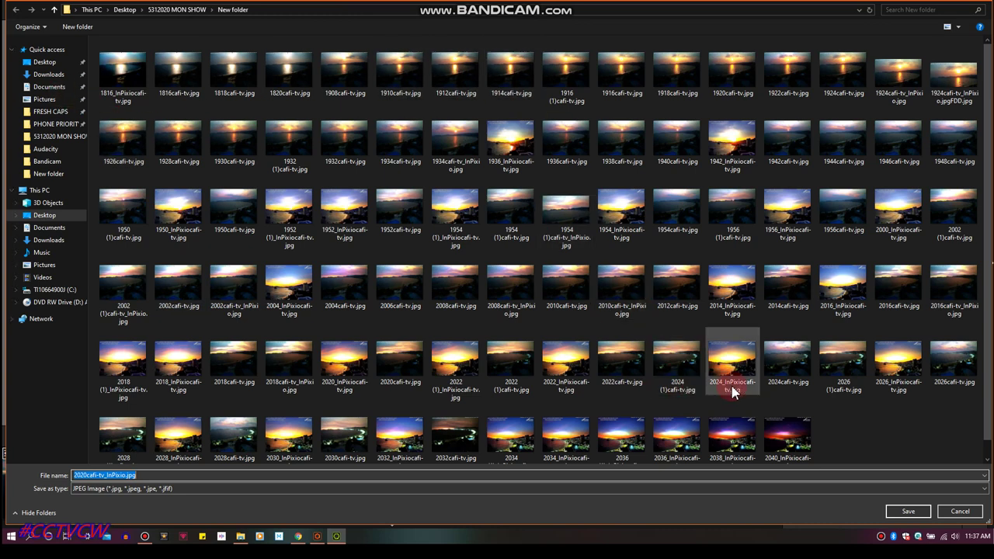
{"action": "left_click", "coordinate": [905, 512]}
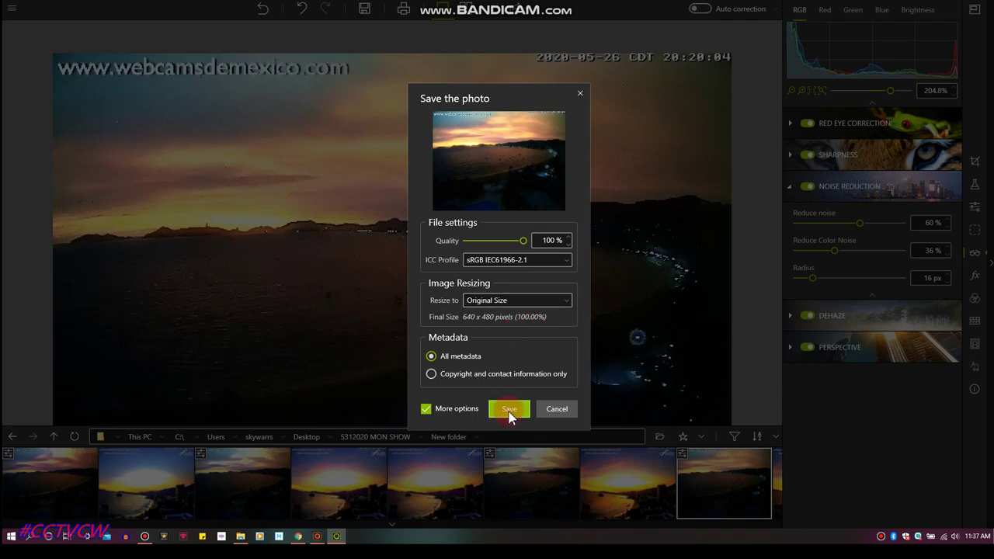
{"action": "left_click", "coordinate": [509, 409]}
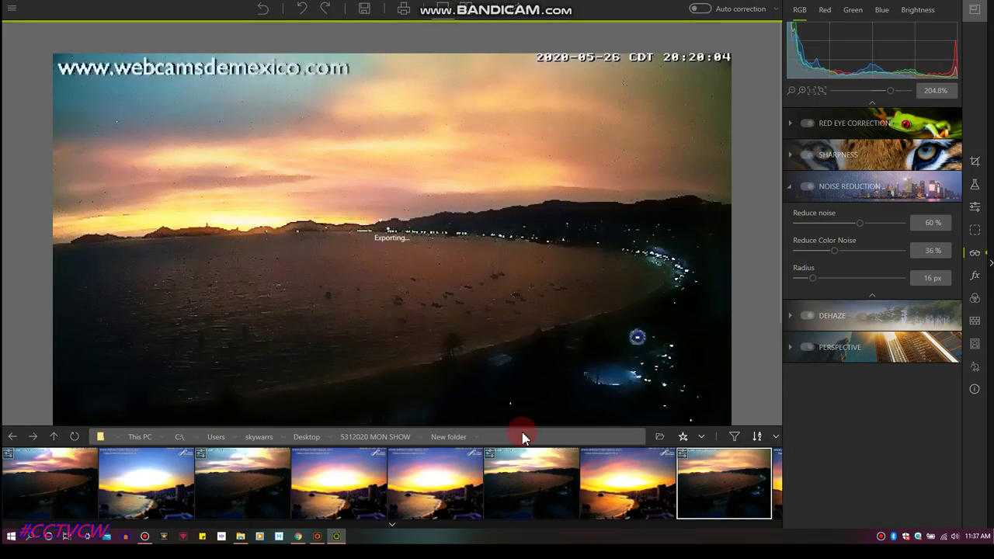
Step: Open the first bay photo timestamped 20:22:02 and apply noise reduction with 50% reduce noise and 48% reduce color noise
{"action": "left_click", "coordinate": [496, 489]}
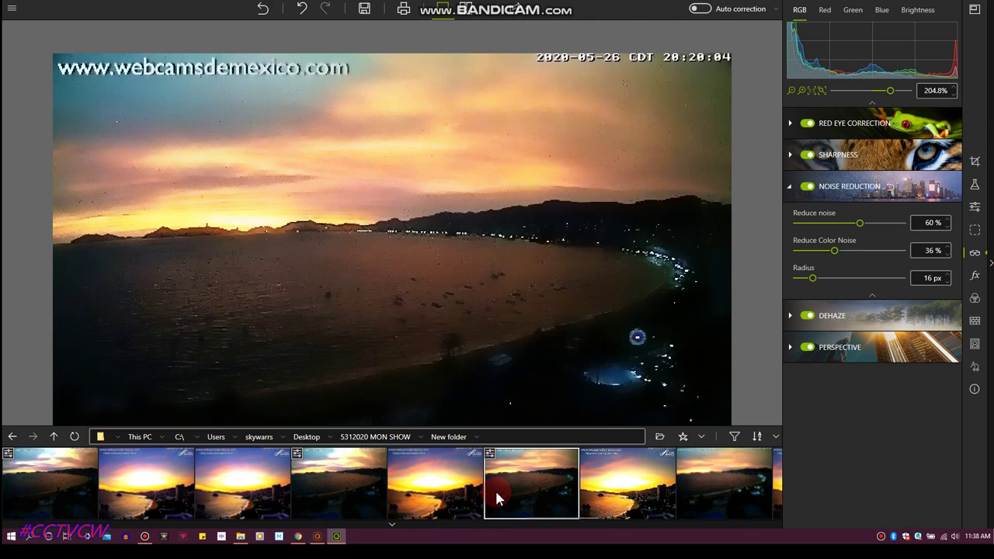
{"action": "left_click", "coordinate": [632, 487]}
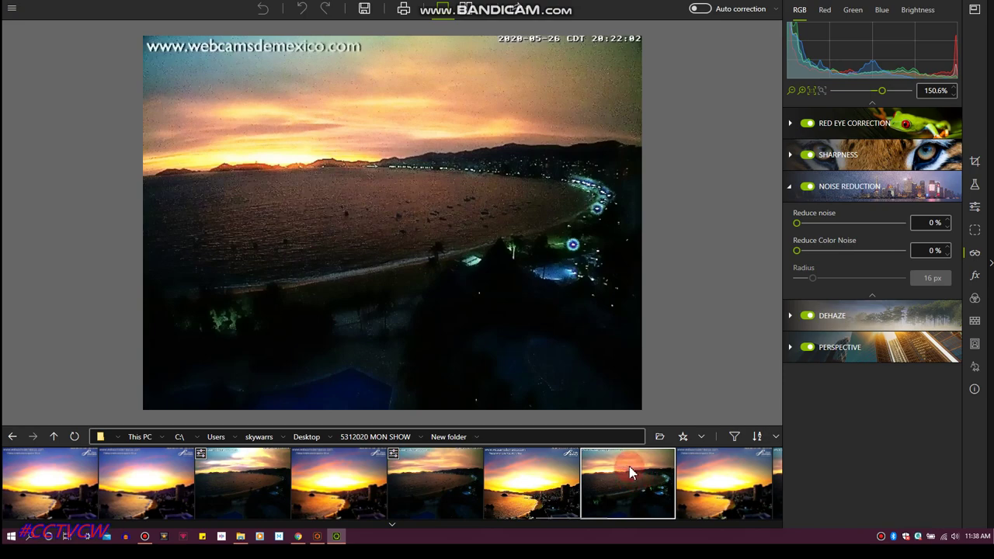
{"action": "left_click", "coordinate": [430, 91]}
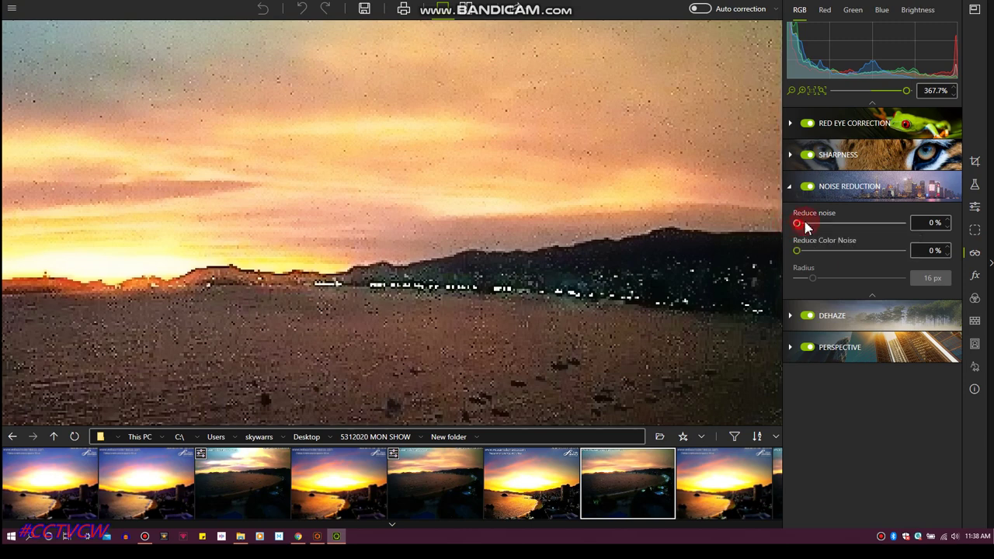
{"action": "left_click_drag", "start_coordinate": [805, 225], "coordinate": [853, 225]}
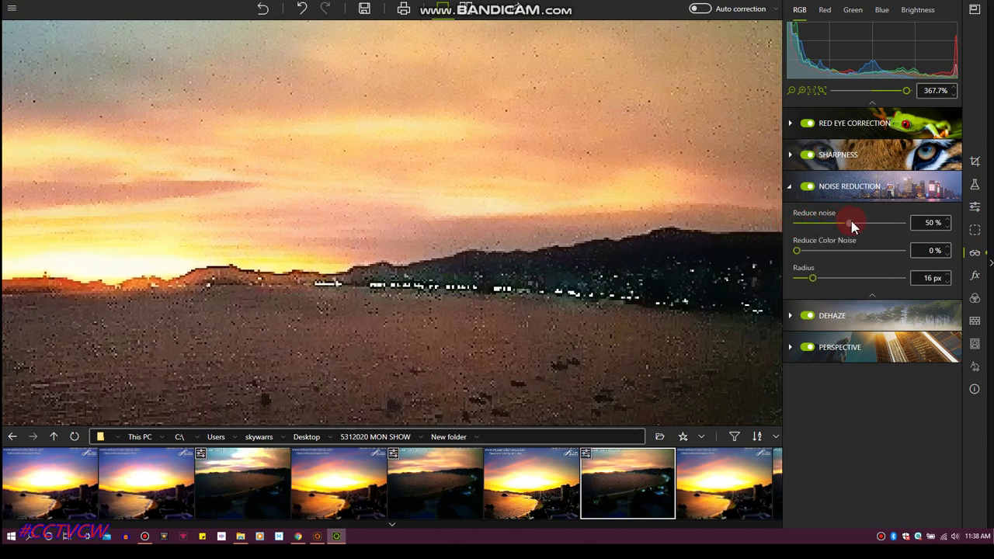
{"action": "left_click_drag", "start_coordinate": [800, 252], "coordinate": [845, 257]}
{"action": "scroll", "coordinate": [446, 169], "scroll_direction": "up", "scroll_amount": 1}
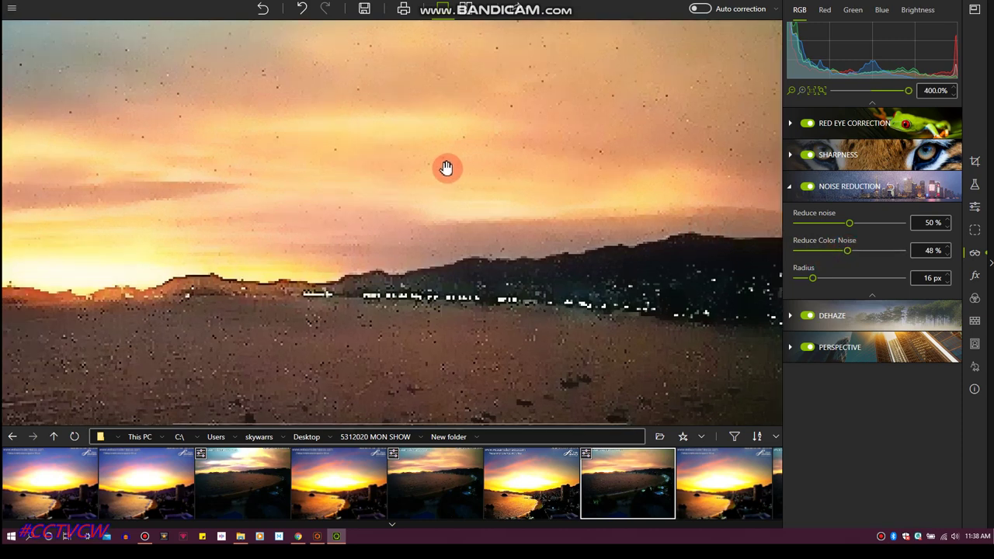
{"action": "scroll", "coordinate": [446, 169], "scroll_direction": "down", "scroll_amount": 3}
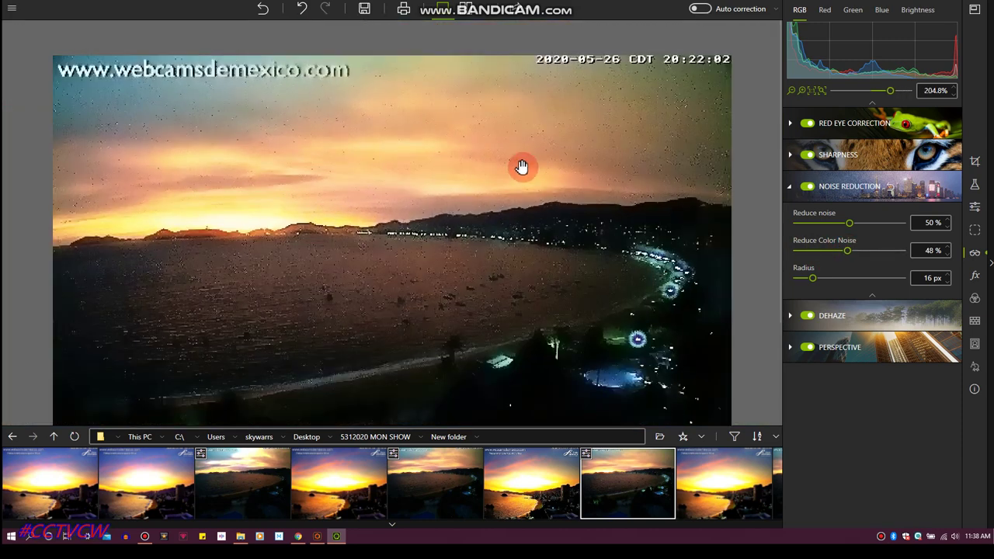
{"action": "scroll", "coordinate": [425, 188], "scroll_direction": "up", "scroll_amount": 1}
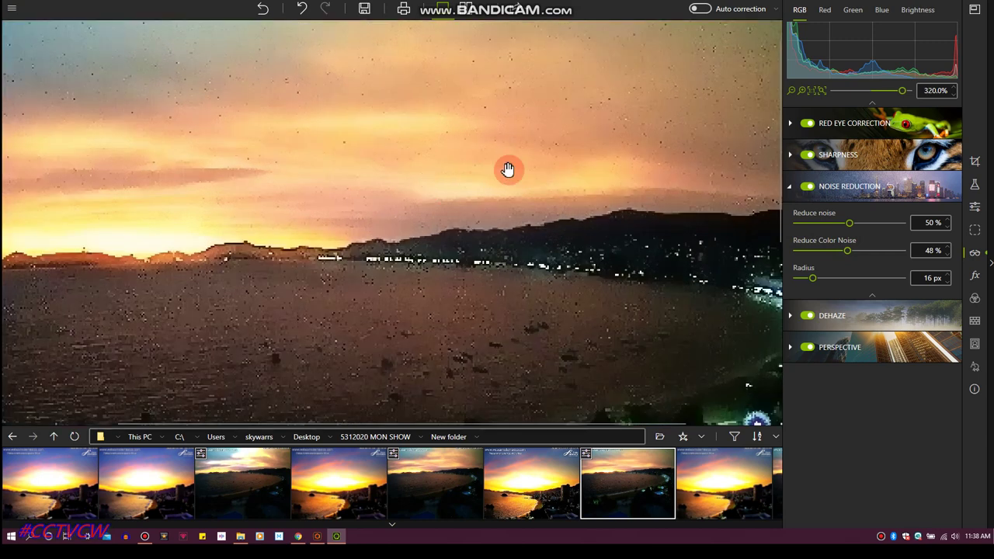
{"action": "scroll", "coordinate": [494, 218], "scroll_direction": "up", "scroll_amount": 2}
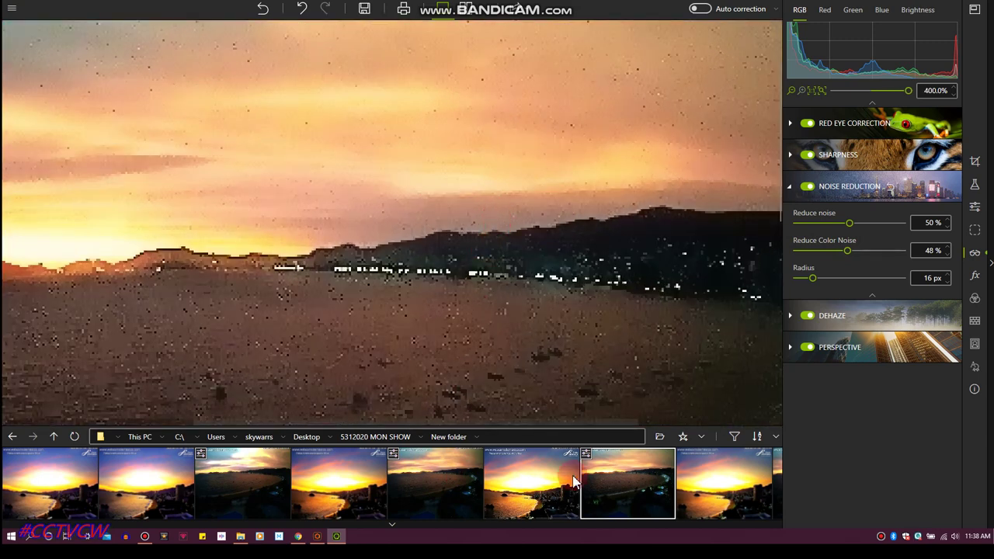
Step: Save the photo as the JPEG 2022 (1)cafi-tv_InPixio.jpg at 100% quality, original size, with all metadata
{"action": "left_click", "coordinate": [364, 9]}
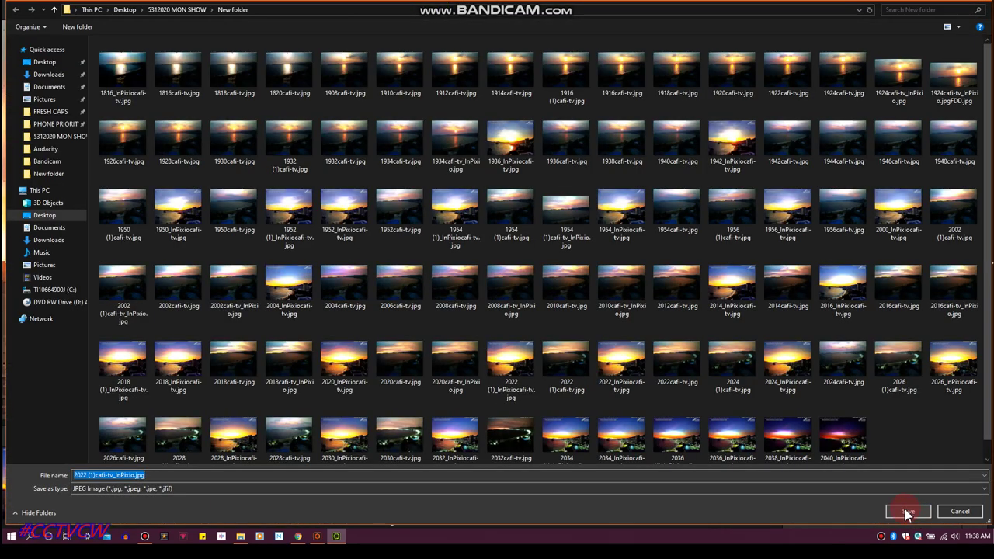
{"action": "left_click", "coordinate": [906, 512]}
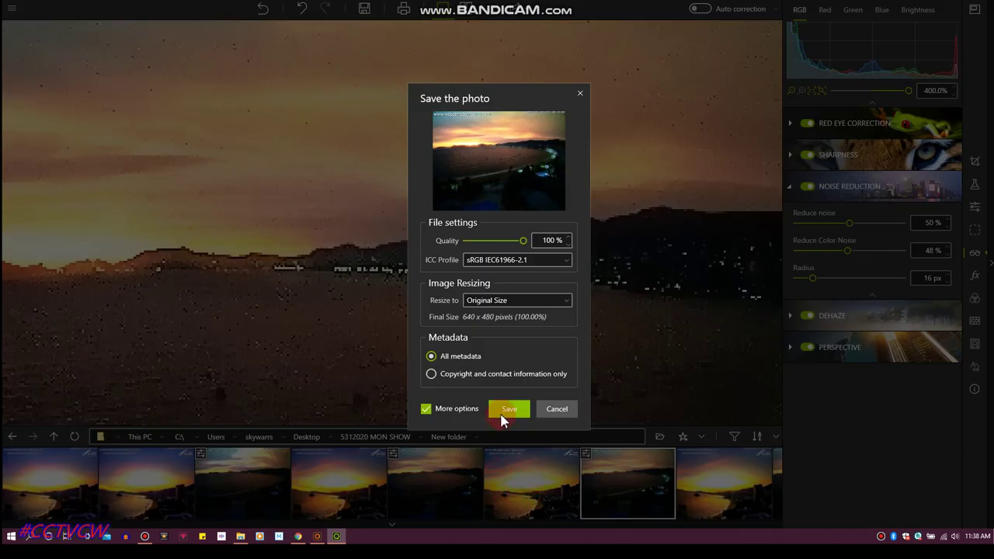
{"action": "left_click", "coordinate": [501, 418]}
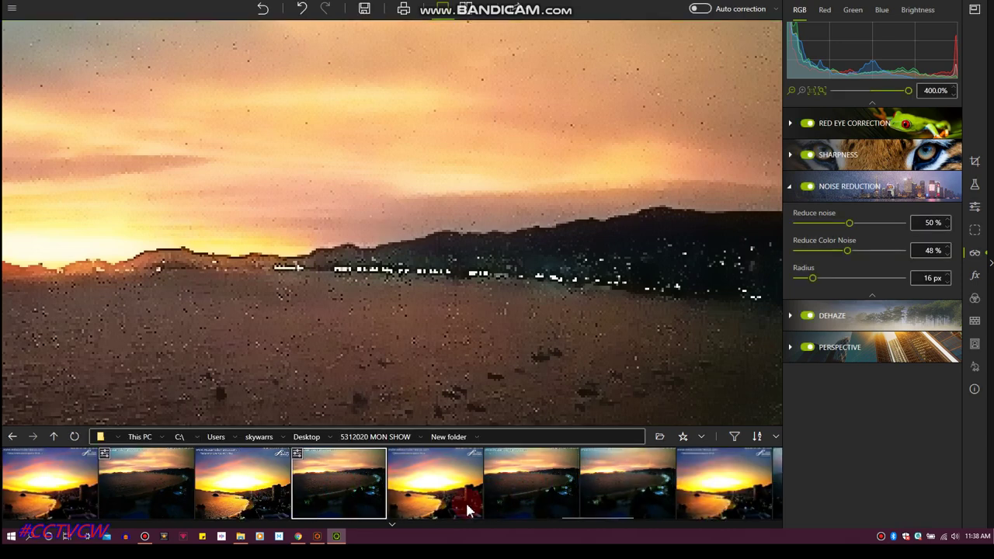
Step: Open the second bay photo timestamped 20:22:02 and apply noise reduction with 77% reduce noise and 28% reduce color noise
{"action": "left_click", "coordinate": [524, 481]}
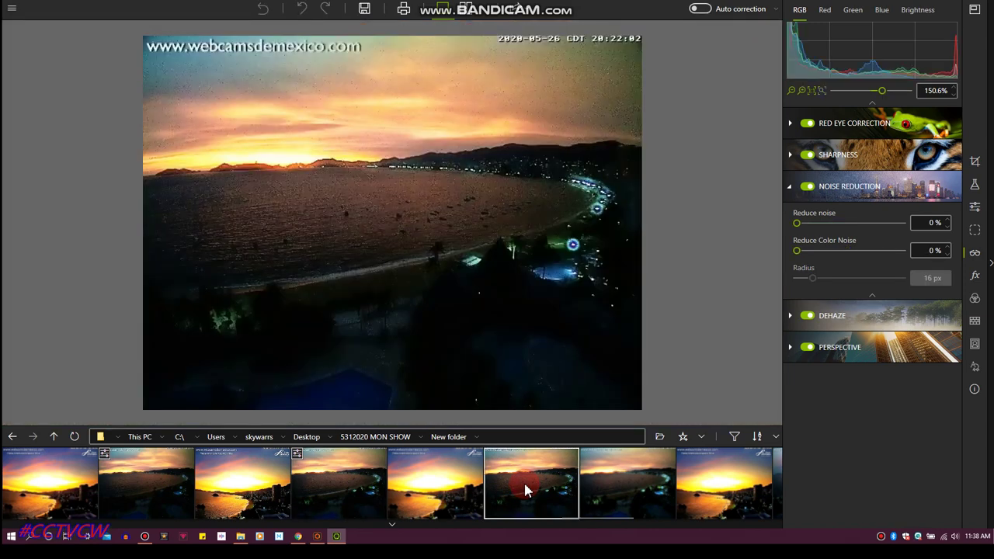
{"action": "scroll", "coordinate": [409, 111], "scroll_direction": "up", "scroll_amount": 3}
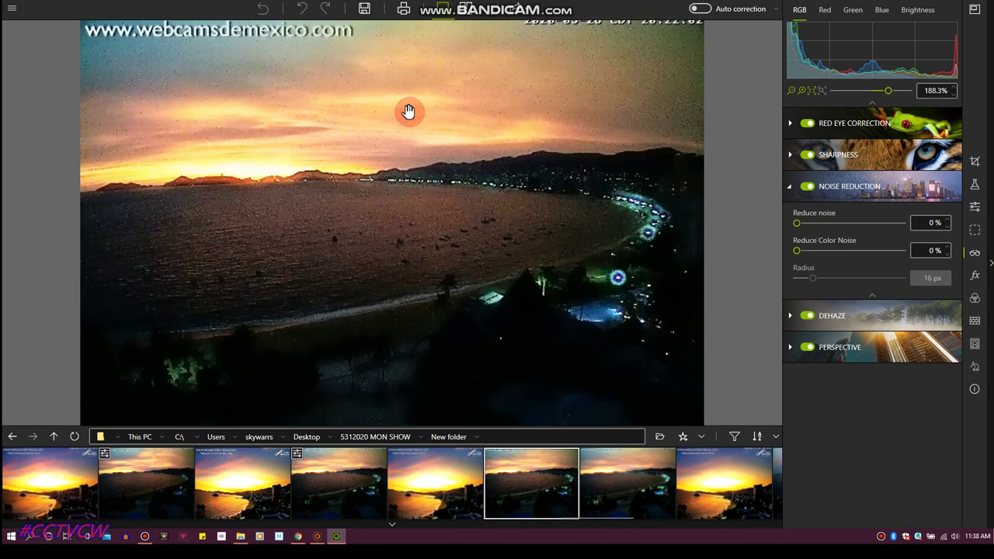
{"action": "left_click", "coordinate": [797, 223]}
{"action": "left_click_drag", "start_coordinate": [861, 229], "coordinate": [877, 225]}
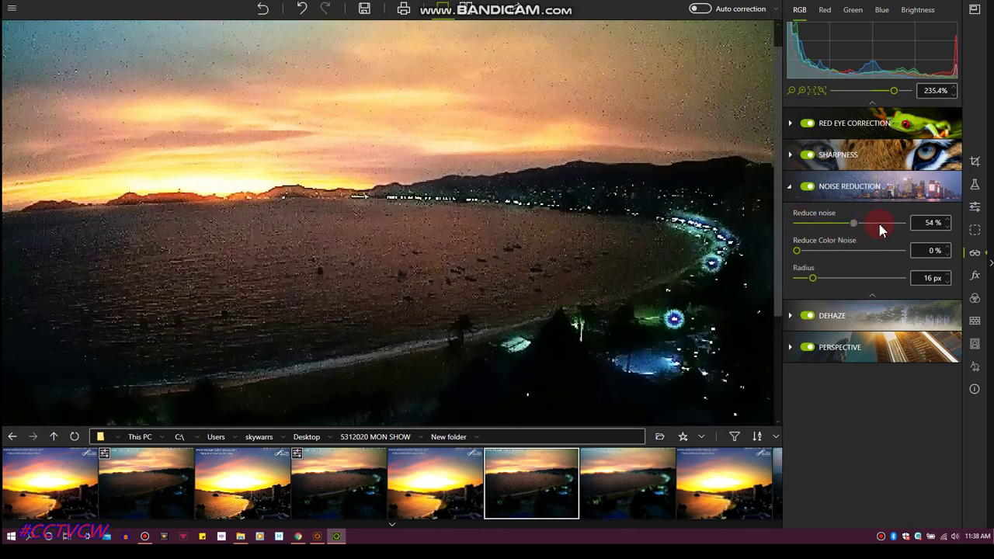
{"action": "left_click", "coordinate": [799, 252]}
{"action": "left_click_drag", "start_coordinate": [802, 256], "coordinate": [823, 255]}
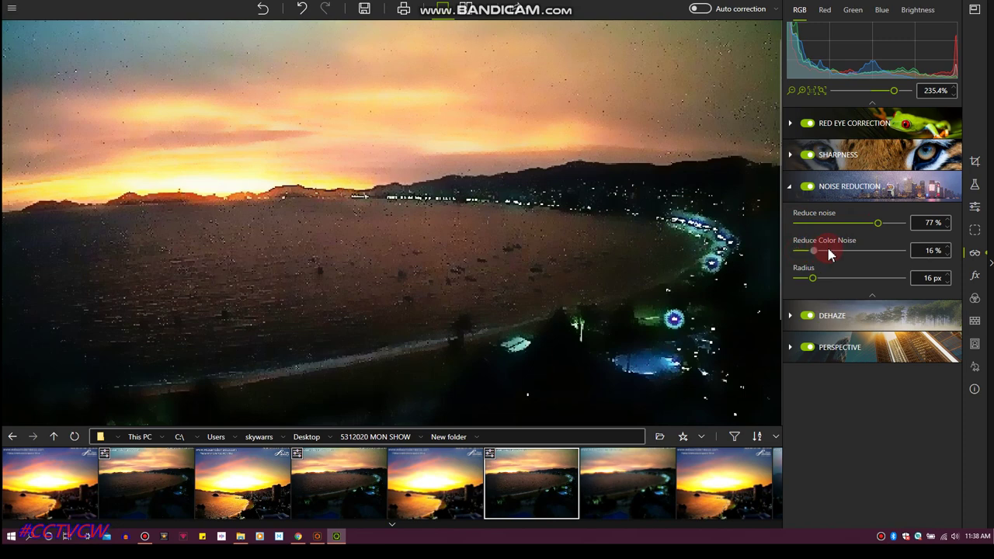
{"action": "scroll", "coordinate": [545, 162], "scroll_direction": "down", "scroll_amount": 1}
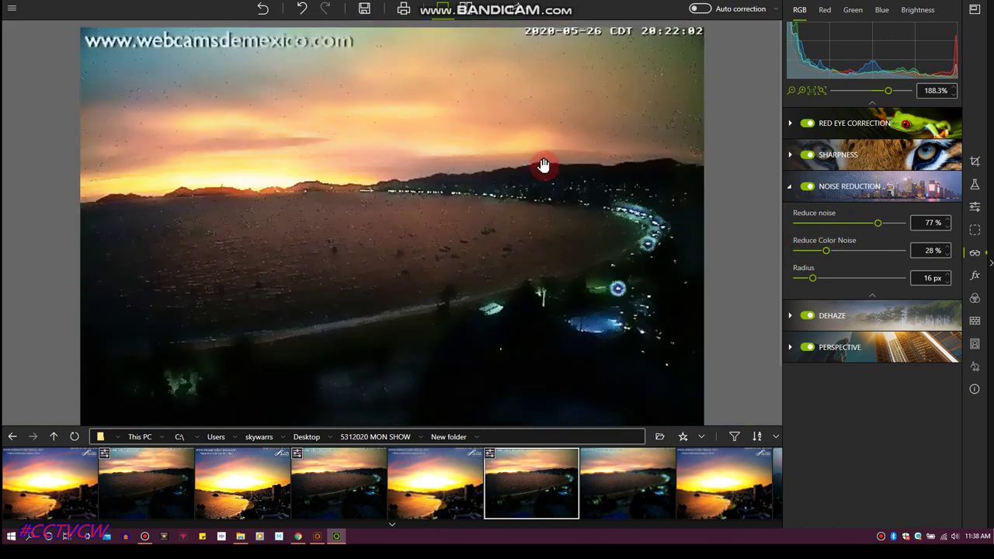
Step: Save the photo as the JPEG 2022cafi-tv_InPixio.jpg at 100% quality, original size, with all metadata
{"action": "left_click", "coordinate": [362, 14]}
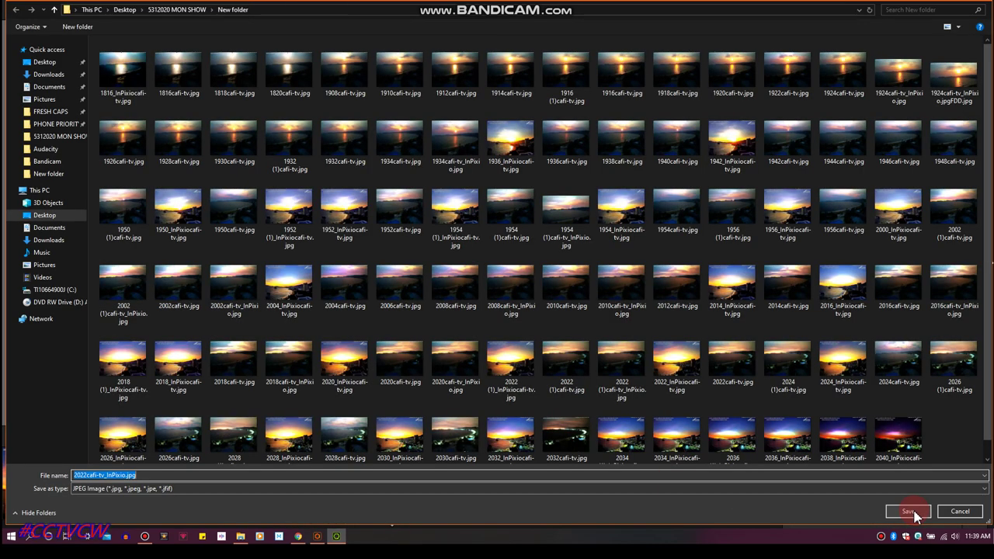
{"action": "left_click", "coordinate": [913, 514]}
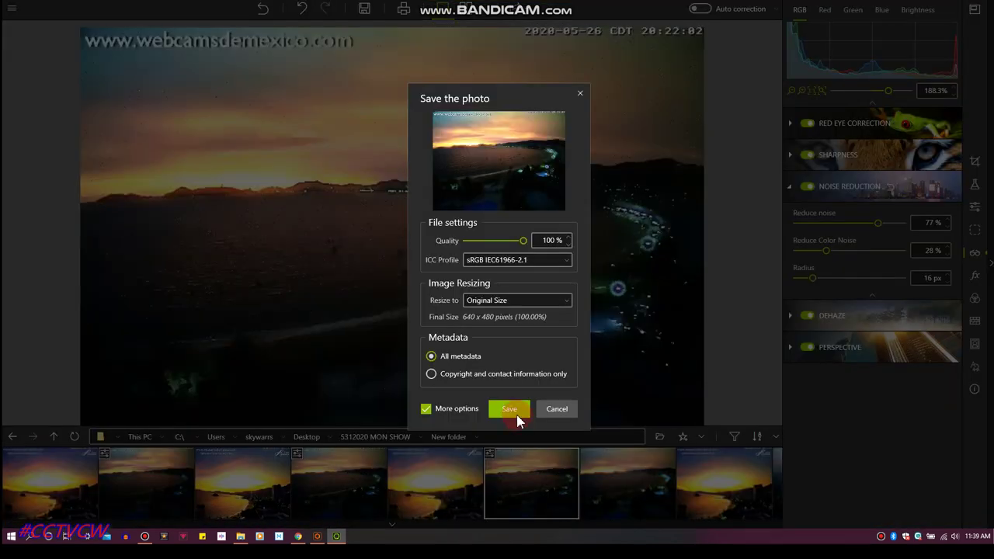
{"action": "left_click", "coordinate": [514, 412]}
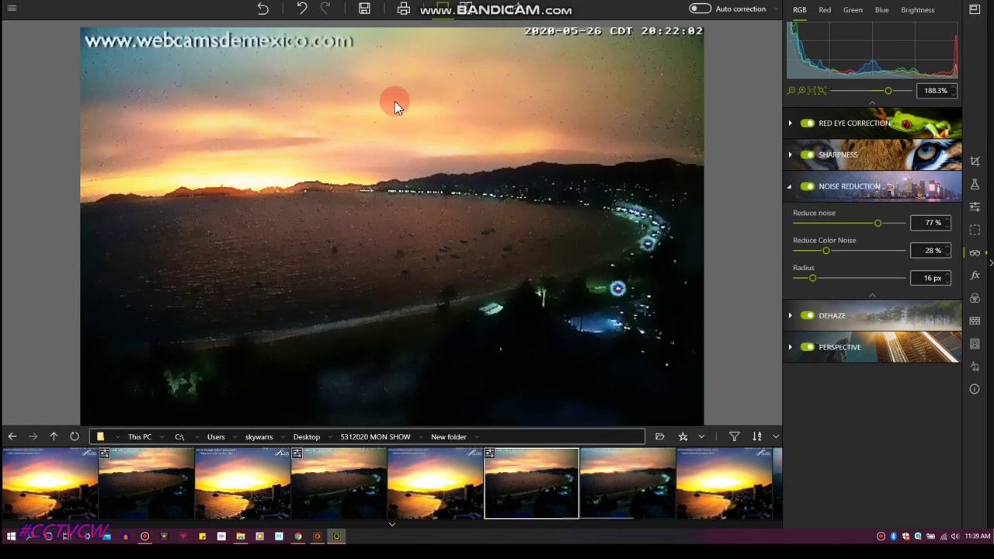
Step: Open the 2020-05-26 bay photo timestamped 20:24:04 and apply noise reduction with 78% reduce noise and 64% reduce color noise
{"action": "key", "text": "Right"}
{"action": "scroll", "coordinate": [473, 87], "scroll_direction": "up", "scroll_amount": 2}
{"action": "scroll", "coordinate": [473, 87], "scroll_direction": "up", "scroll_amount": 1}
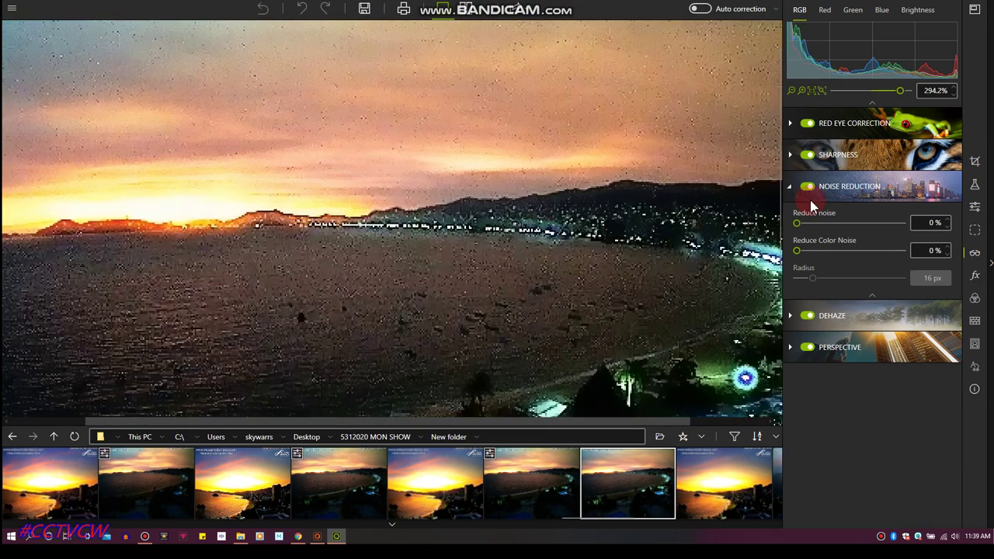
{"action": "left_click_drag", "start_coordinate": [797, 225], "coordinate": [883, 231]}
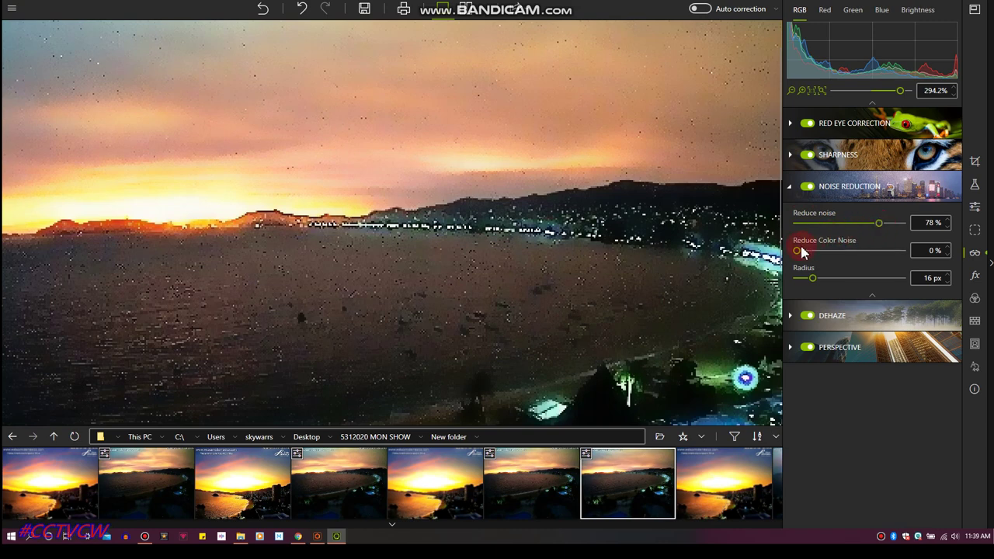
{"action": "left_click_drag", "start_coordinate": [798, 251], "coordinate": [857, 256]}
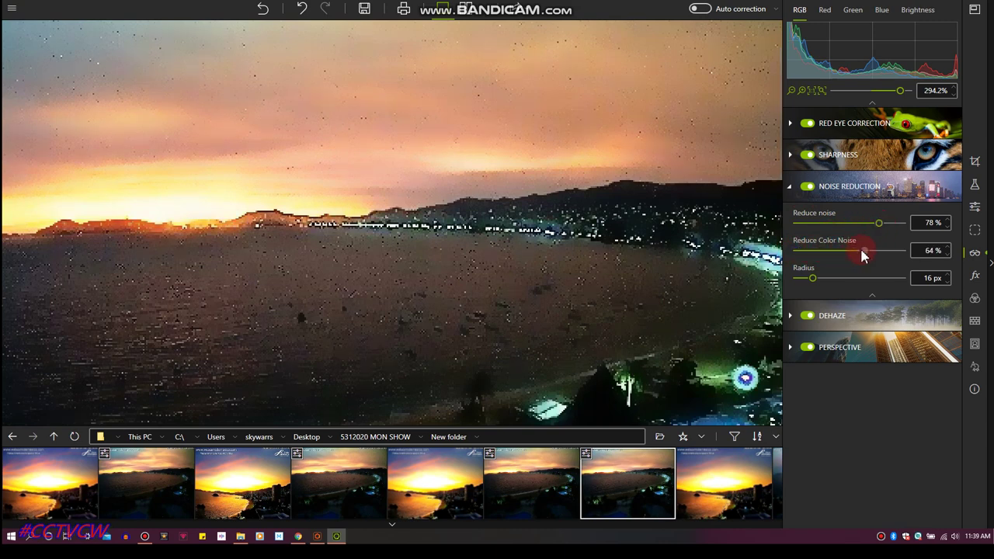
{"action": "scroll", "coordinate": [469, 158], "scroll_direction": "down", "scroll_amount": 2}
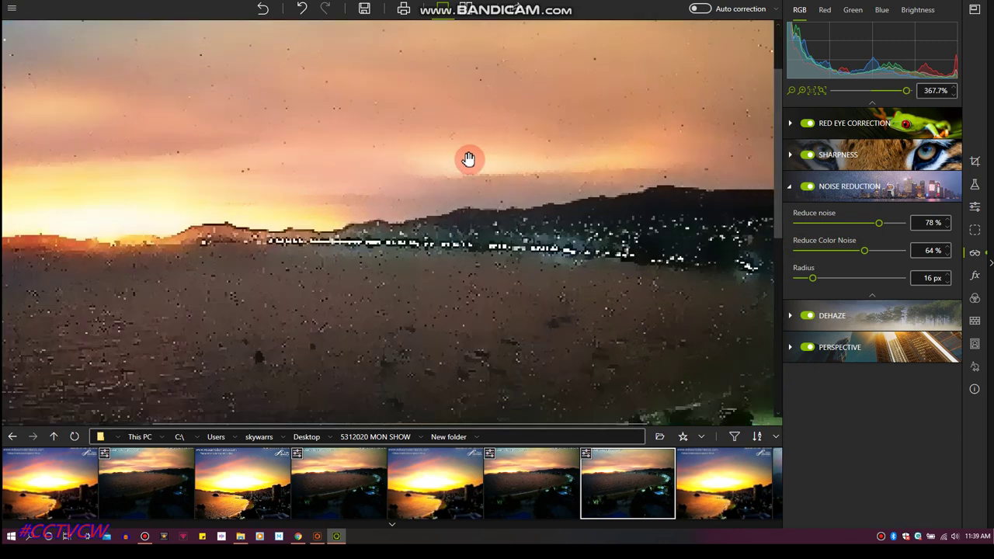
{"action": "scroll", "coordinate": [466, 159], "scroll_direction": "down", "scroll_amount": 1}
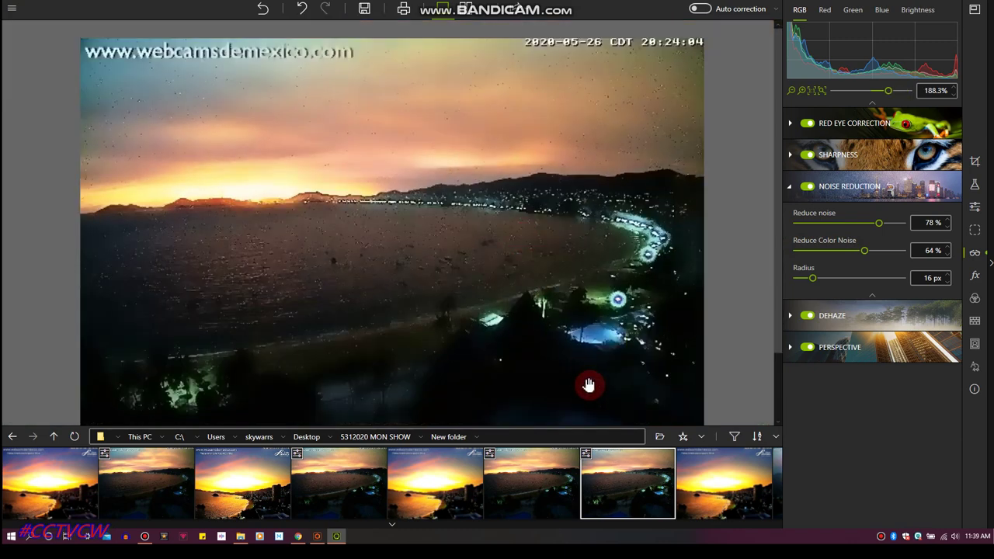
Step: Save the photo as the JPEG 2024 (1)cafi-tv_InPixio.jpg at 100% quality, original size, with all metadata
{"action": "left_click", "coordinate": [364, 10]}
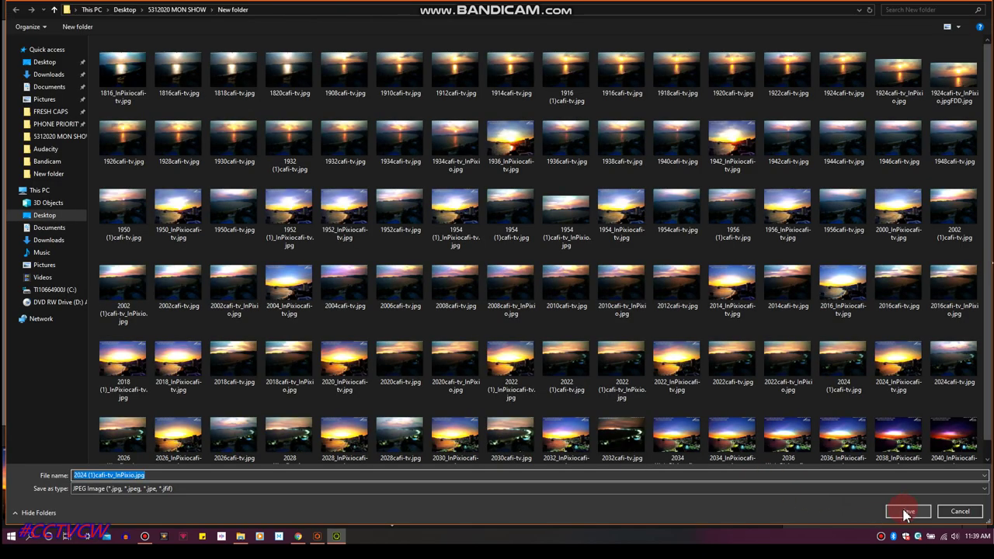
{"action": "left_click", "coordinate": [902, 509]}
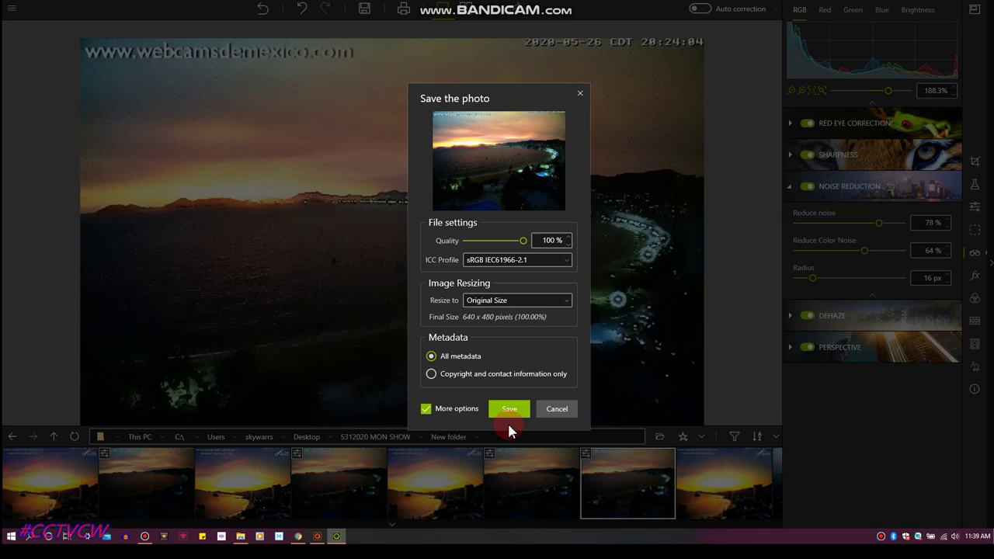
{"action": "left_click", "coordinate": [509, 415]}
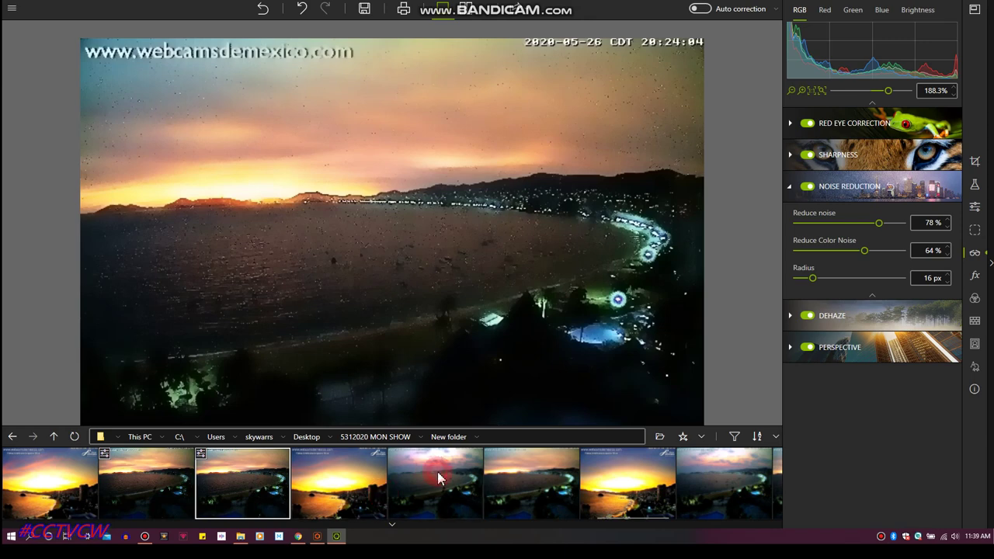
Step: Open the pink-sky bay photo timestamped 20:24:04 and apply noise reduction with 62% reduce noise and 46% reduce color noise
{"action": "left_click", "coordinate": [437, 477]}
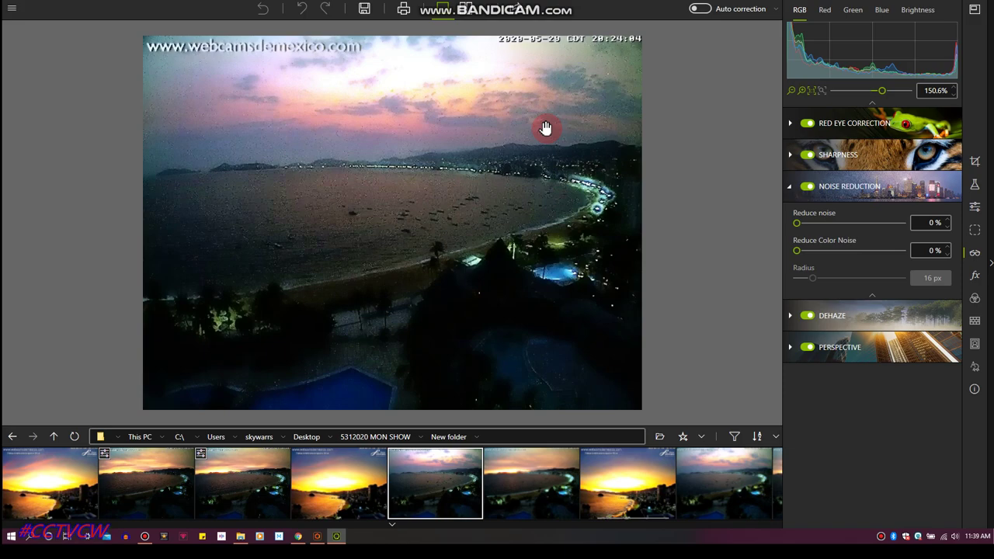
{"action": "scroll", "coordinate": [458, 78], "scroll_direction": "up", "scroll_amount": 5}
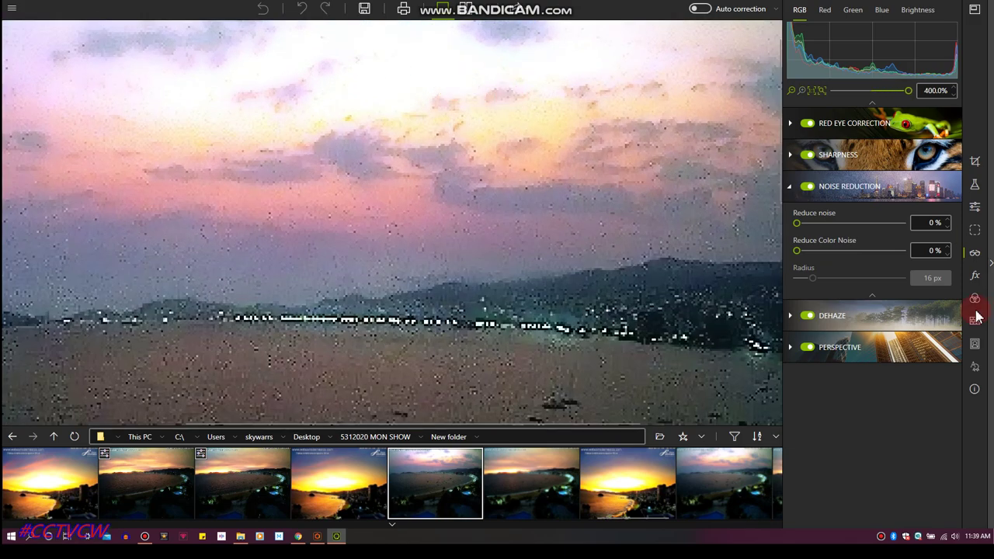
{"action": "left_click_drag", "start_coordinate": [798, 226], "coordinate": [876, 226]}
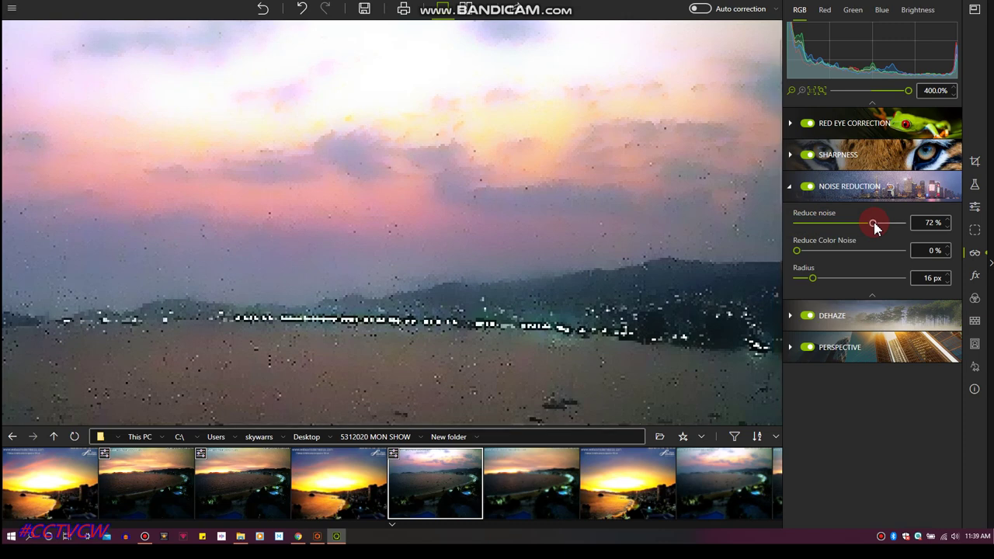
{"action": "left_click", "coordinate": [808, 250]}
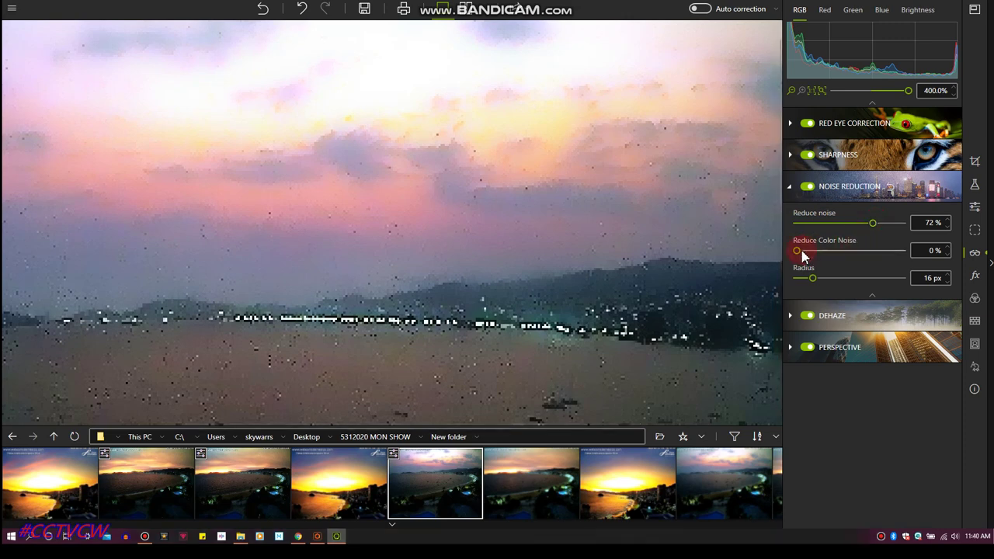
{"action": "left_click", "coordinate": [846, 250]}
{"action": "left_click", "coordinate": [471, 217]}
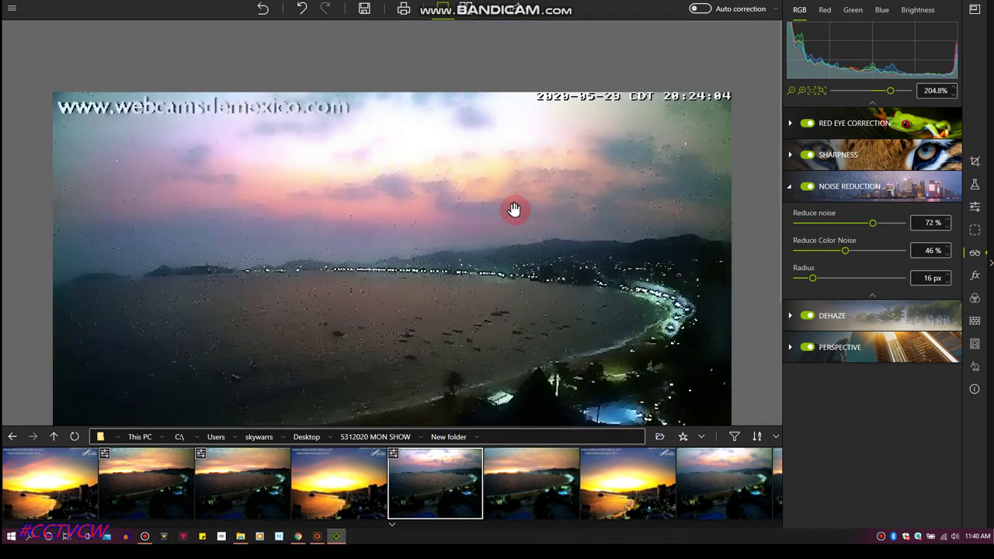
{"action": "left_click", "coordinate": [872, 224]}
{"action": "left_click_drag", "start_coordinate": [875, 226], "coordinate": [865, 225]}
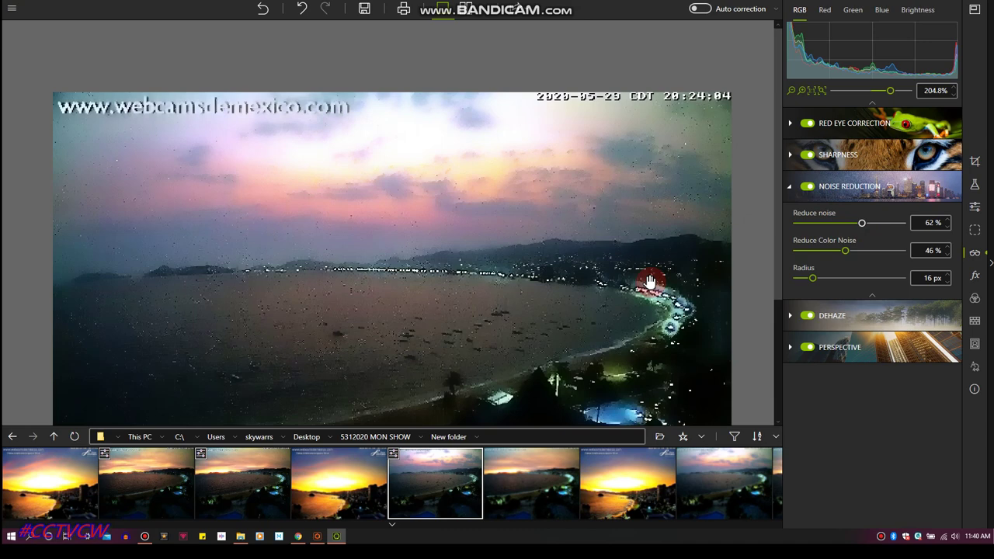
Step: Save the photo as the JPEG 2024cafi-tv_InPixio.jpg at 100% quality, original size, with all metadata
{"action": "left_click", "coordinate": [365, 11]}
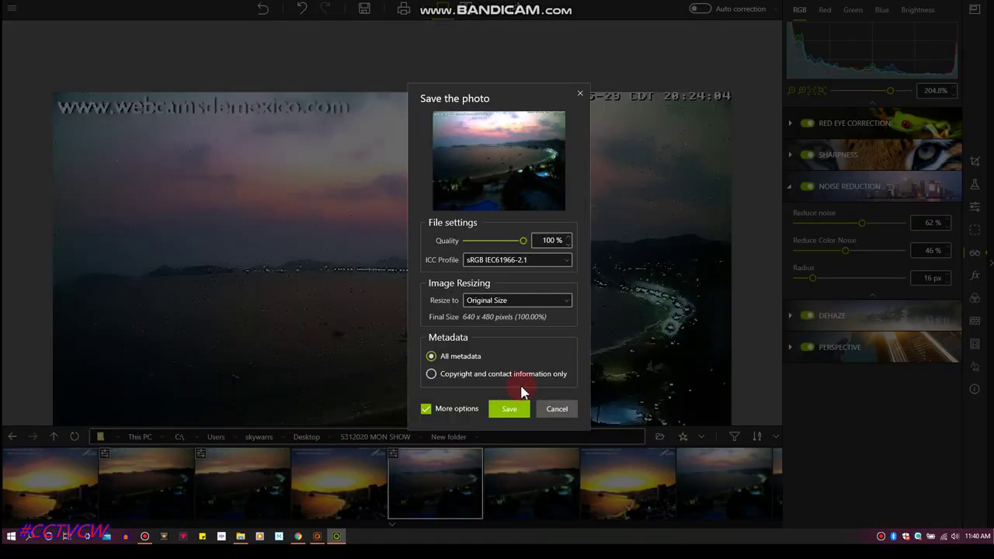
{"action": "left_click", "coordinate": [510, 407]}
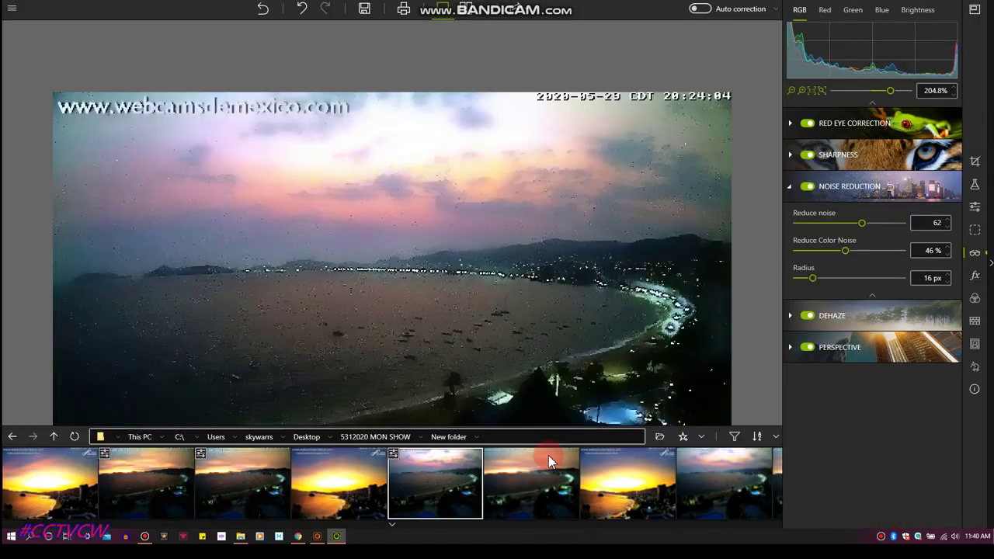
{"action": "left_click", "coordinate": [557, 374]}
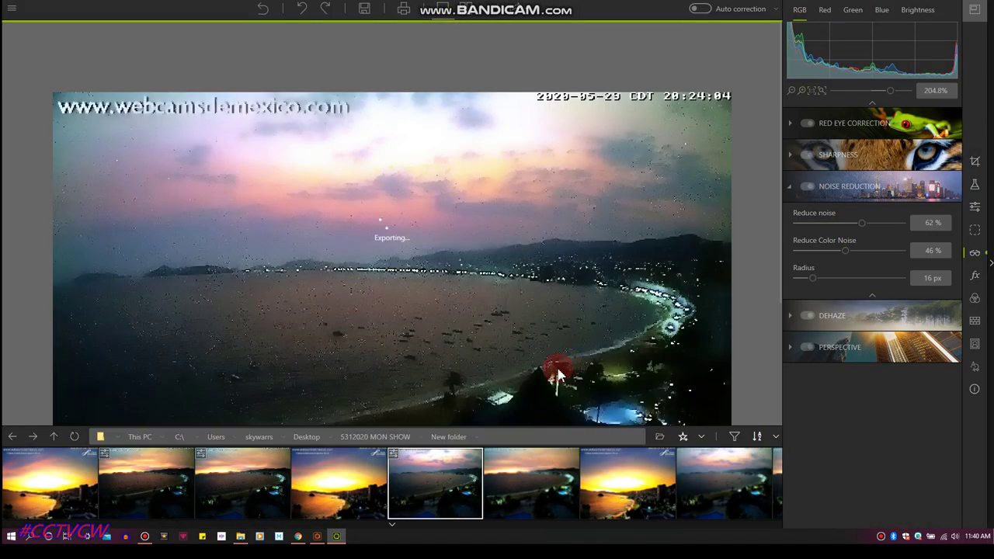
Step: Open the bay photo timestamped 20:26:03 and apply noise reduction with 67% reduce noise and 36% reduce color noise
{"action": "left_click", "coordinate": [550, 493]}
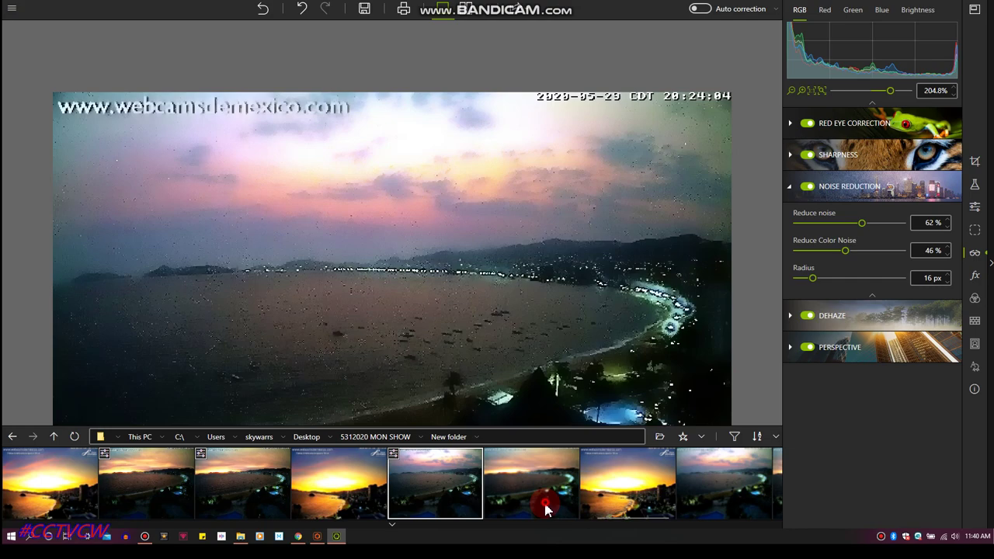
{"action": "left_click", "coordinate": [544, 503]}
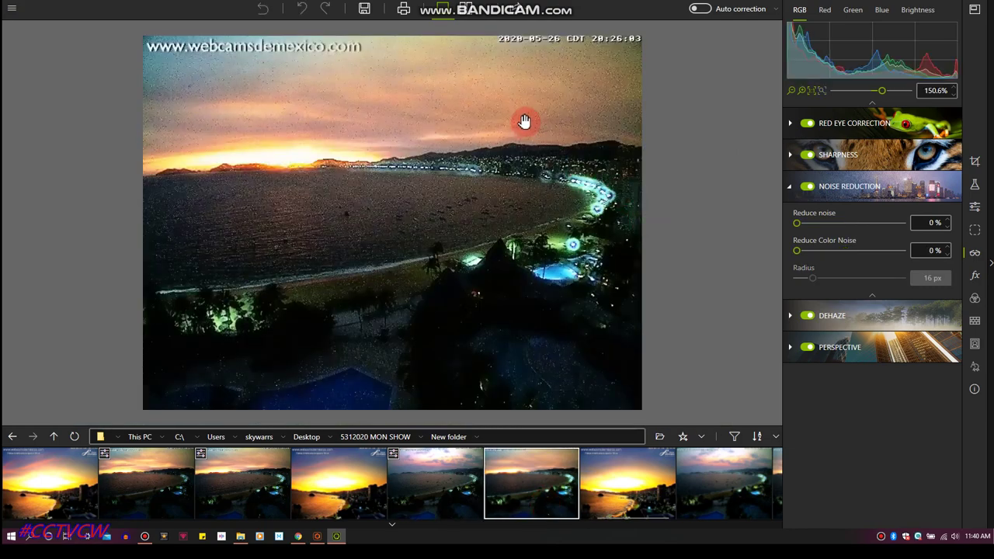
{"action": "scroll", "coordinate": [525, 120], "scroll_direction": "up", "scroll_amount": 5}
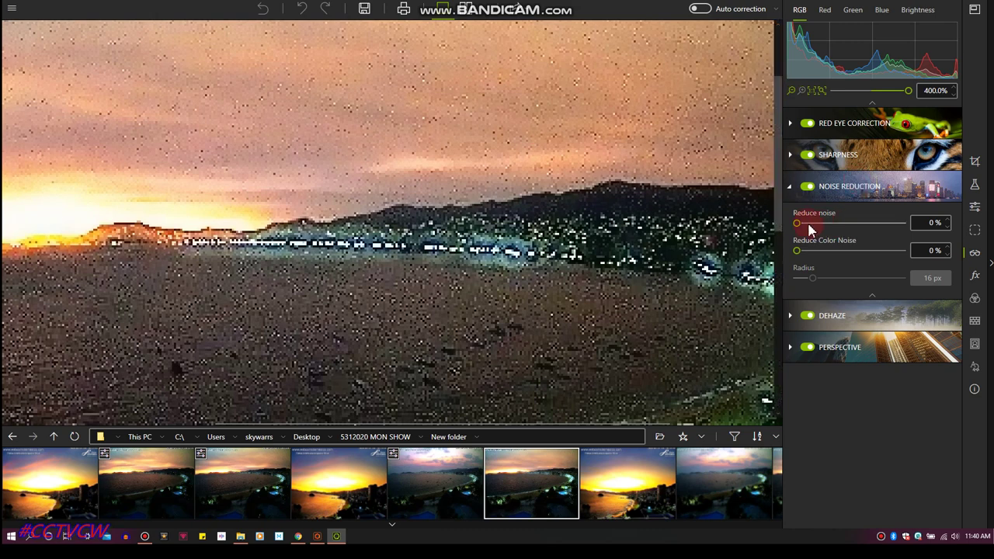
{"action": "left_click_drag", "start_coordinate": [800, 223], "coordinate": [869, 223]}
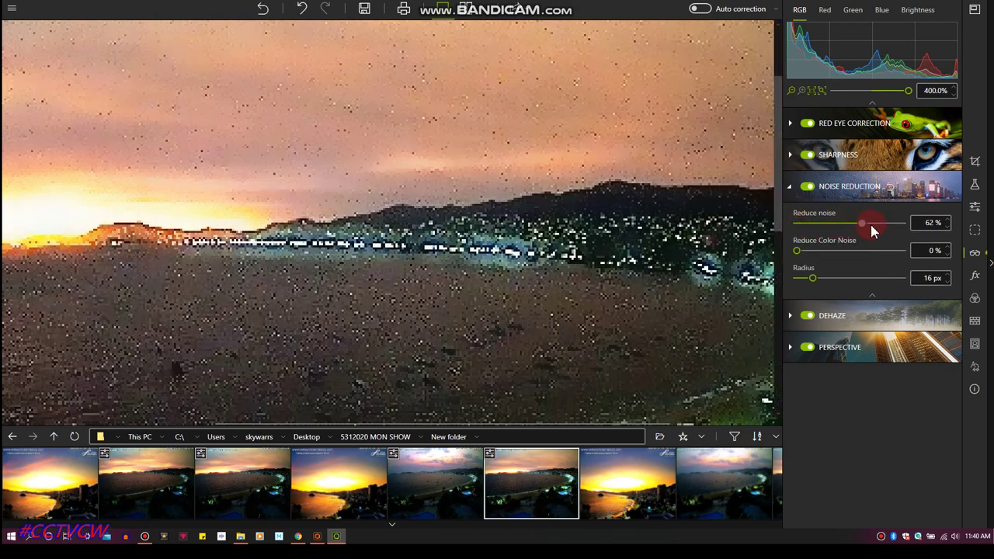
{"action": "left_click", "coordinate": [808, 275]}
{"action": "left_click", "coordinate": [794, 253]}
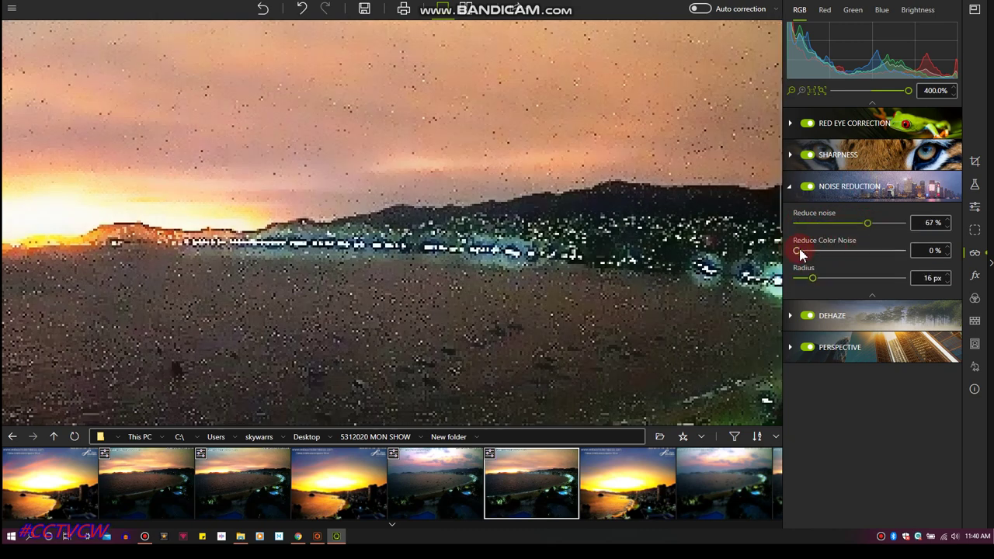
{"action": "left_click", "coordinate": [805, 254]}
{"action": "left_click_drag", "start_coordinate": [822, 256], "coordinate": [835, 256]}
{"action": "left_click", "coordinate": [836, 251]}
{"action": "left_click", "coordinate": [405, 175]}
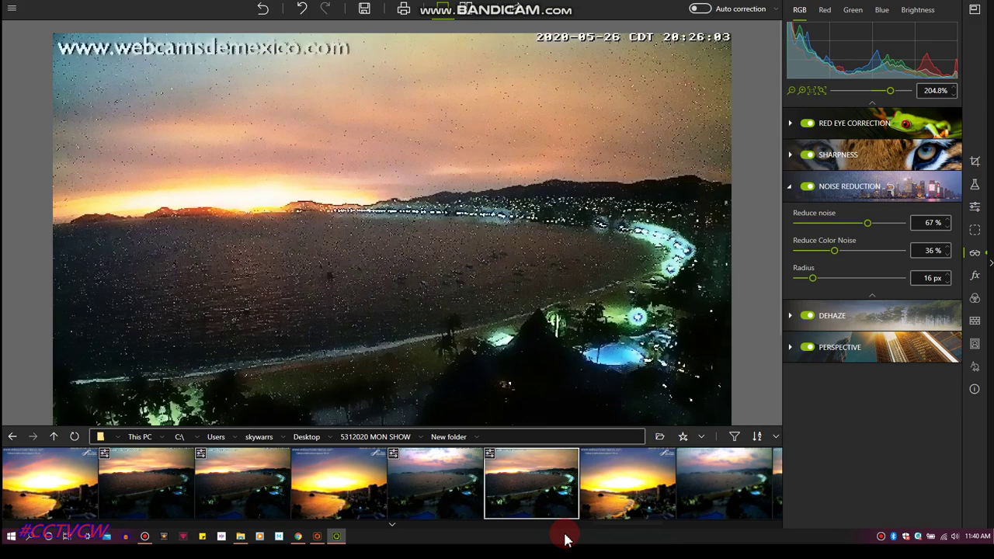
Step: Save the photo as the JPEG 2026 (1)cafi-tv_InPixio.jpg at 100% quality, original size, with all metadata
{"action": "left_click", "coordinate": [365, 11]}
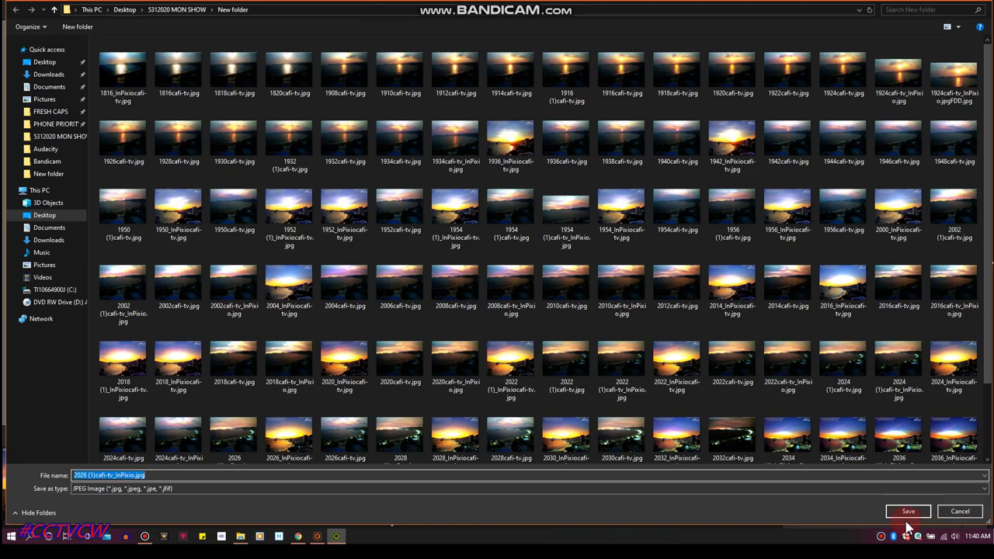
{"action": "left_click", "coordinate": [905, 512]}
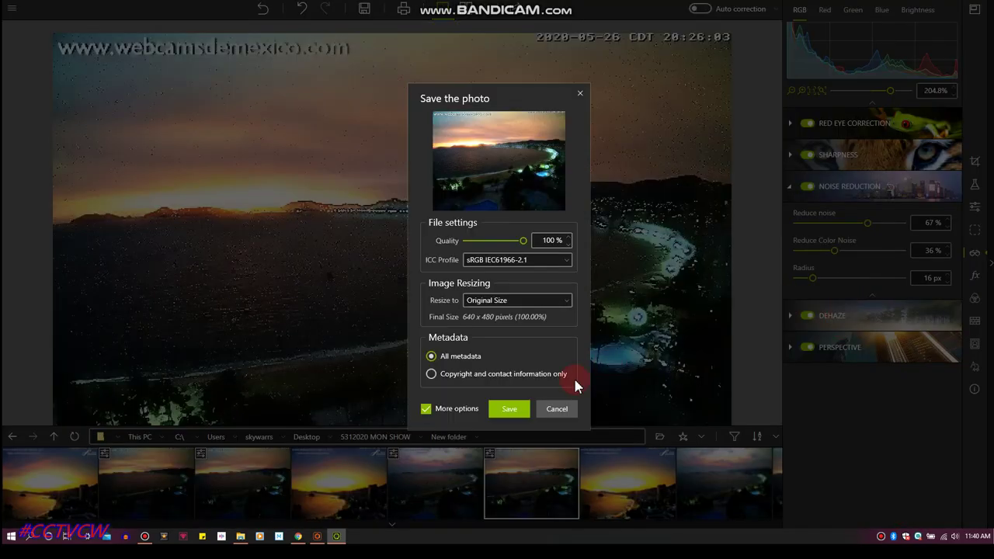
{"action": "left_click", "coordinate": [512, 409]}
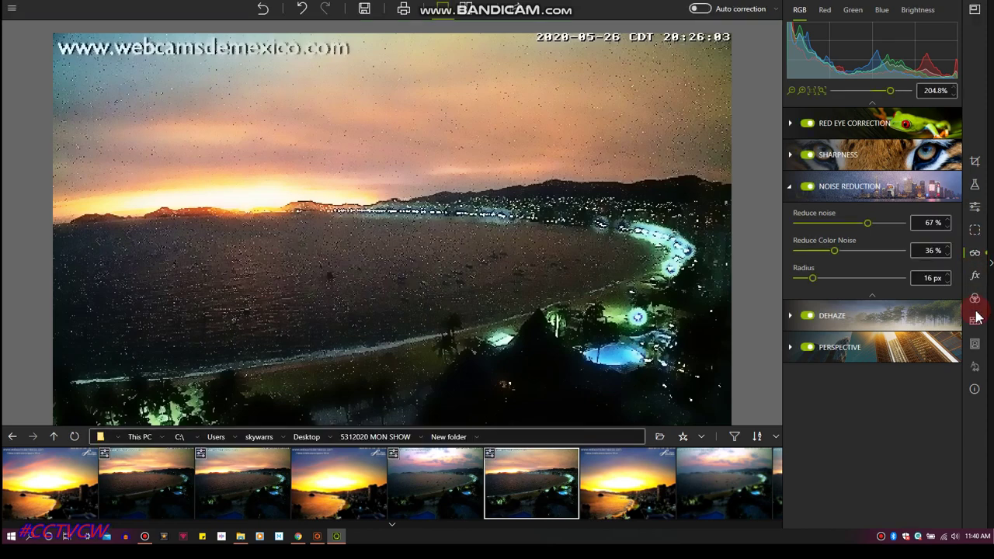
Step: Apply a radial Creative Blur to the 20:26:03 bay photo and center its focus area just below the distant shoreline lights
{"action": "left_click", "coordinate": [975, 277]}
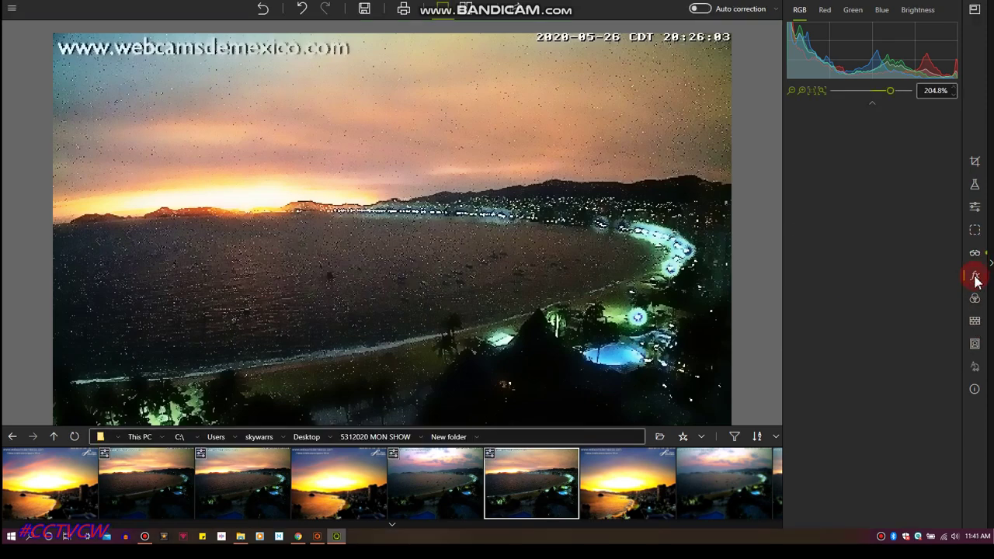
{"action": "left_click", "coordinate": [849, 159]}
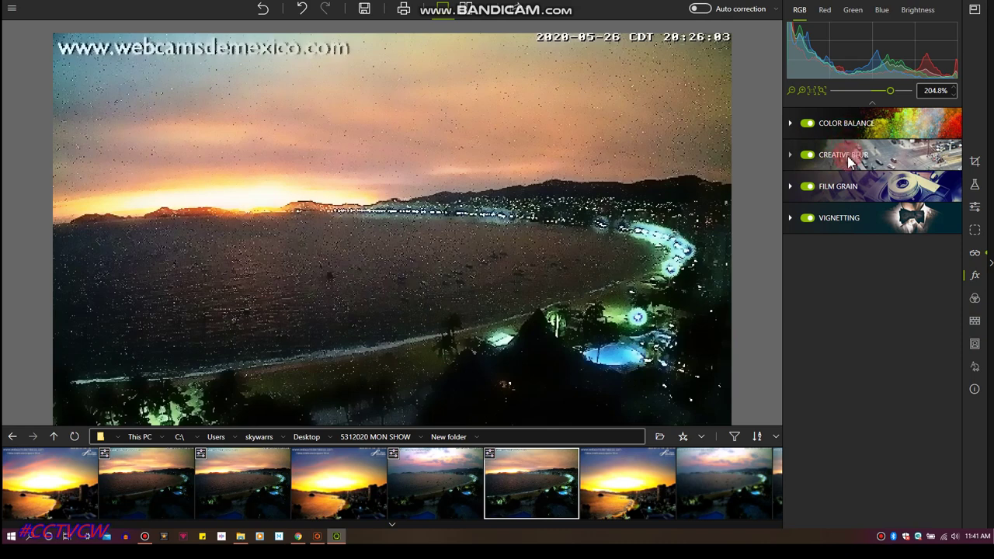
{"action": "left_click", "coordinate": [848, 159]}
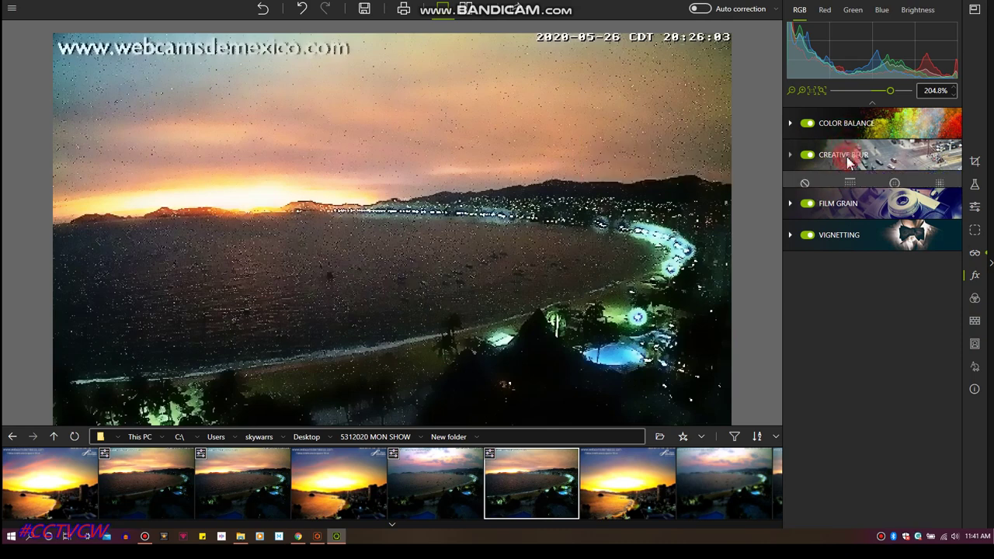
{"action": "left_click", "coordinate": [894, 186]}
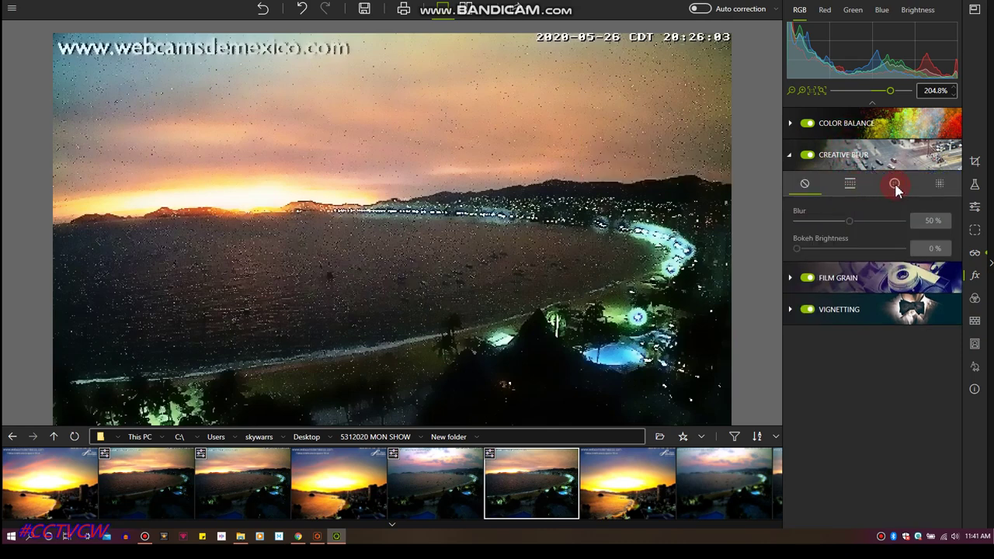
{"action": "left_click", "coordinate": [894, 187]}
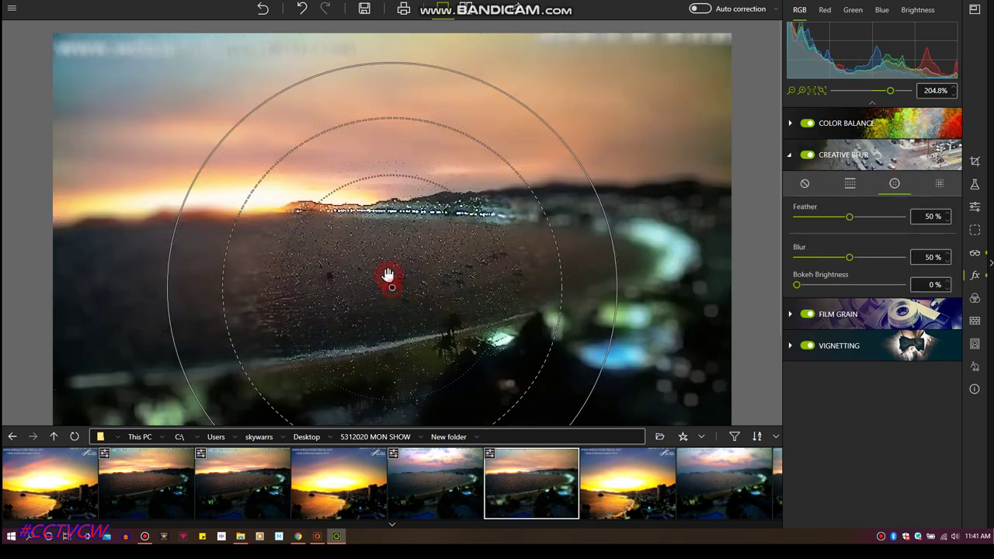
{"action": "left_click_drag", "start_coordinate": [373, 249], "coordinate": [353, 227]}
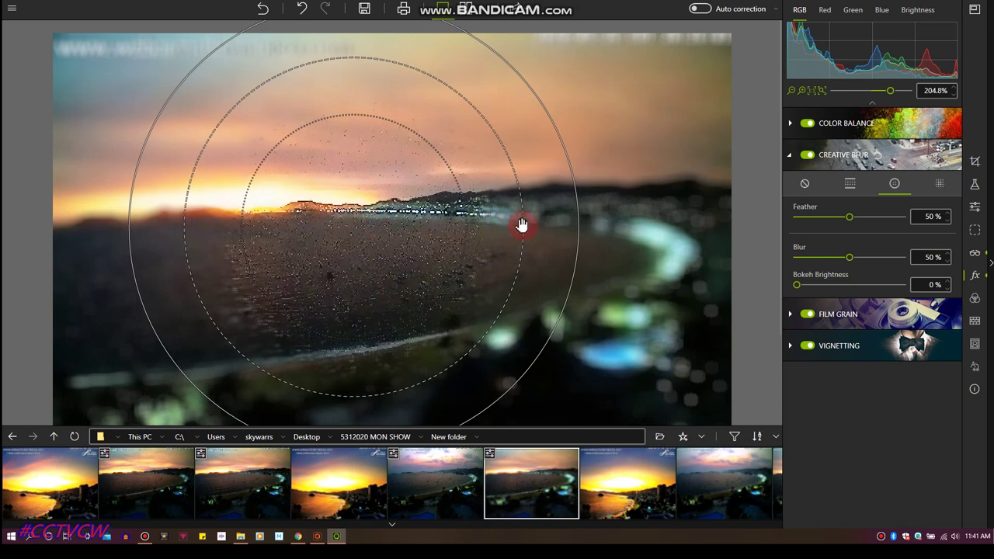
{"action": "left_click", "coordinate": [577, 223]}
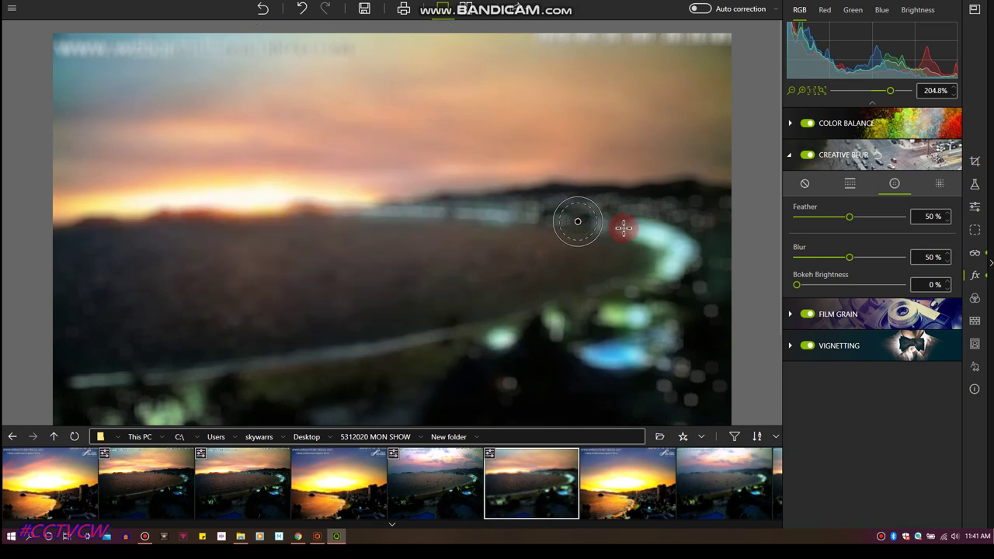
{"action": "left_click_drag", "start_coordinate": [624, 227], "coordinate": [623, 227]}
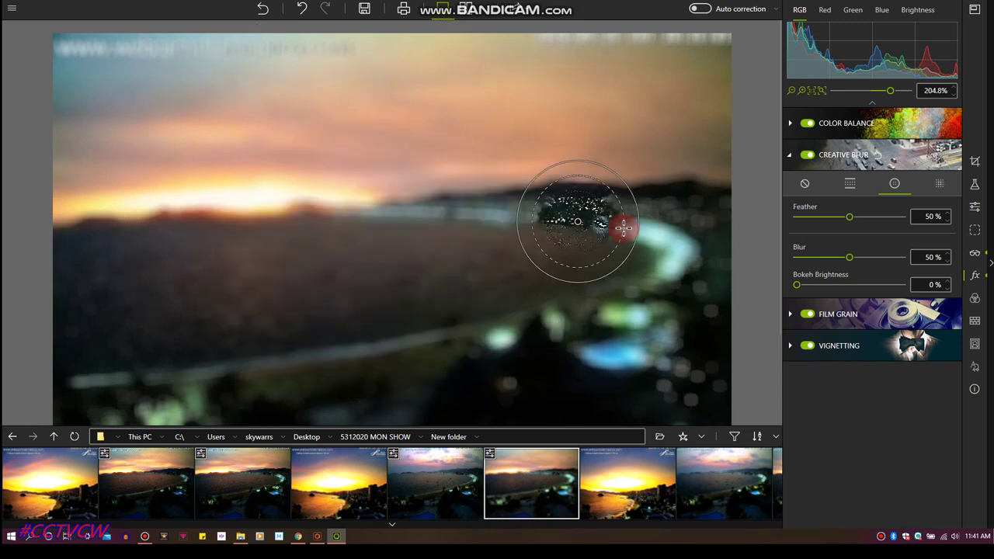
{"action": "left_click", "coordinate": [303, 8]}
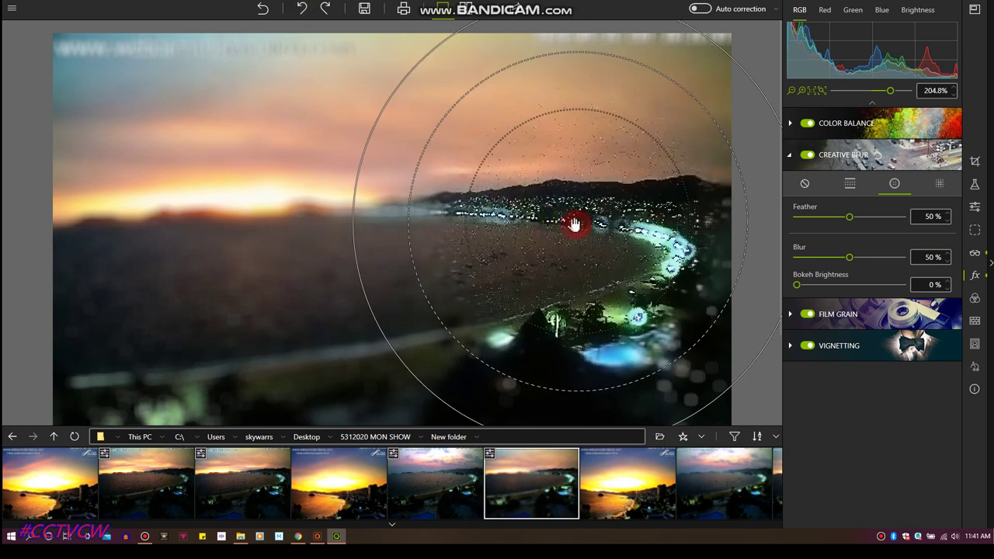
Step: Move the radial blur's focus area over the sunset glow just above the horizon and set the blur to 95%
{"action": "left_click_drag", "start_coordinate": [573, 224], "coordinate": [294, 193]}
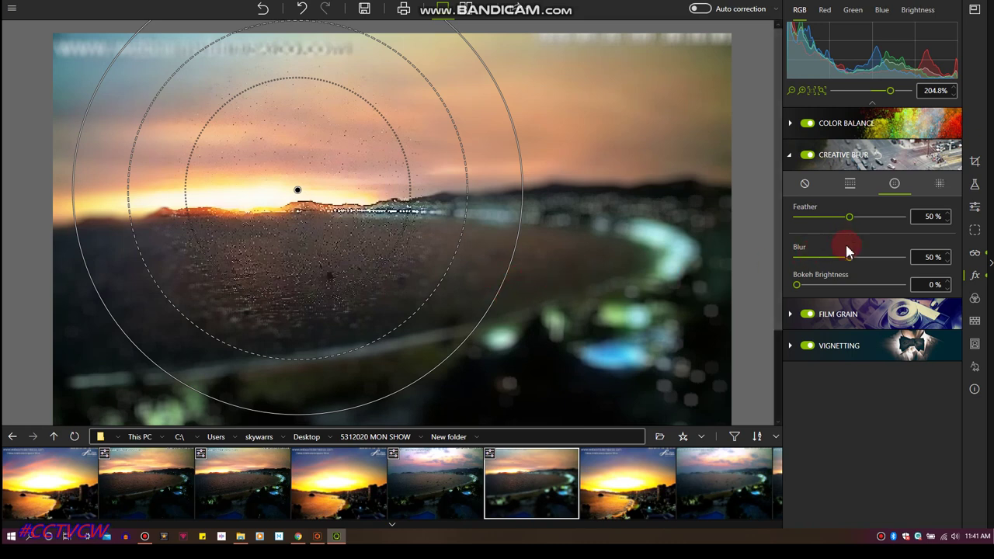
{"action": "left_click_drag", "start_coordinate": [848, 250], "coordinate": [898, 261]}
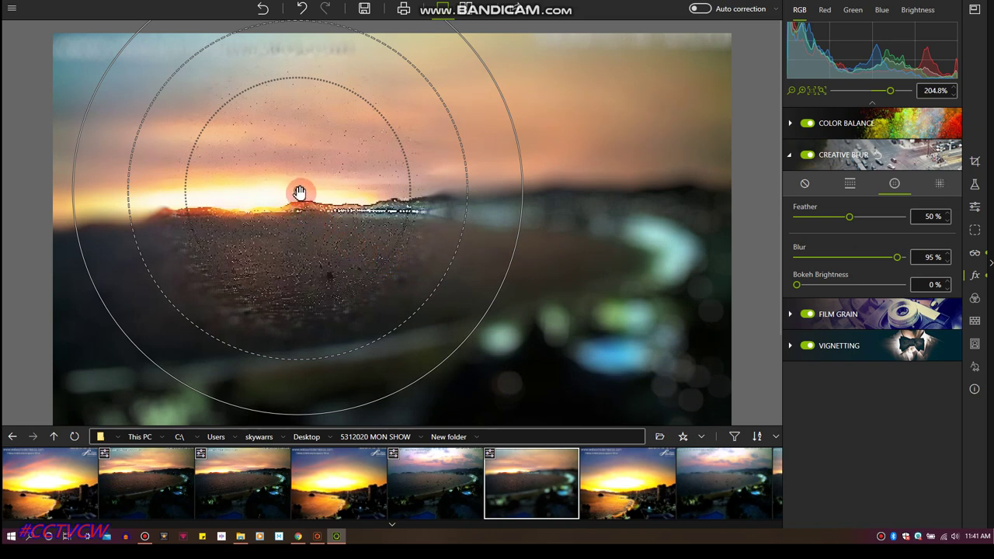
{"action": "left_click_drag", "start_coordinate": [299, 192], "coordinate": [273, 181]}
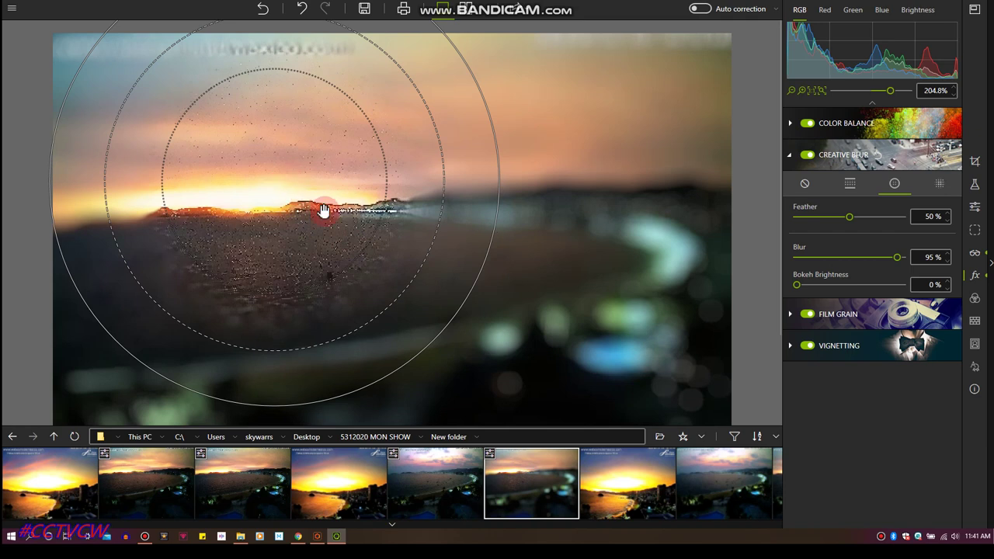
{"action": "left_click_drag", "start_coordinate": [460, 311], "coordinate": [487, 320]}
{"action": "left_click", "coordinate": [263, 190]}
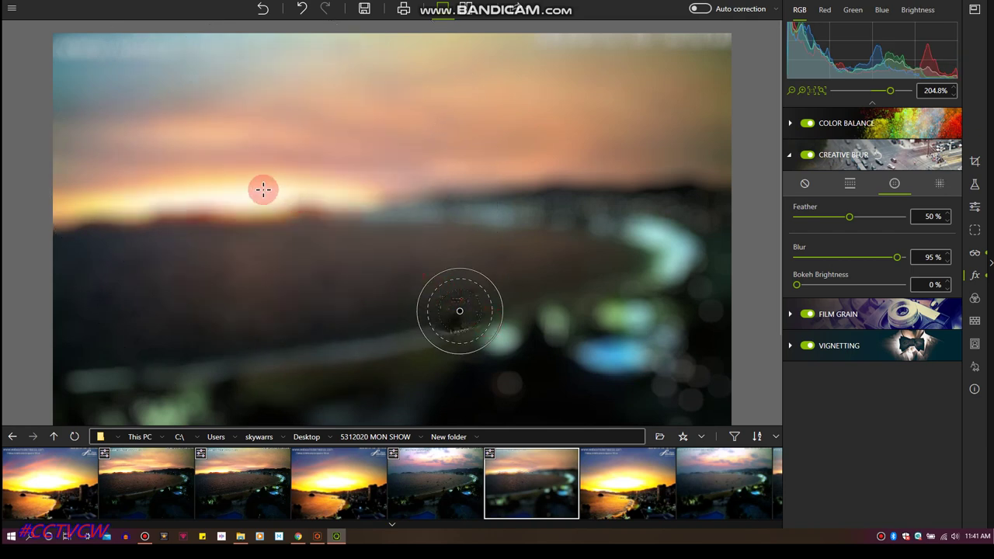
{"action": "left_click", "coordinate": [302, 10]}
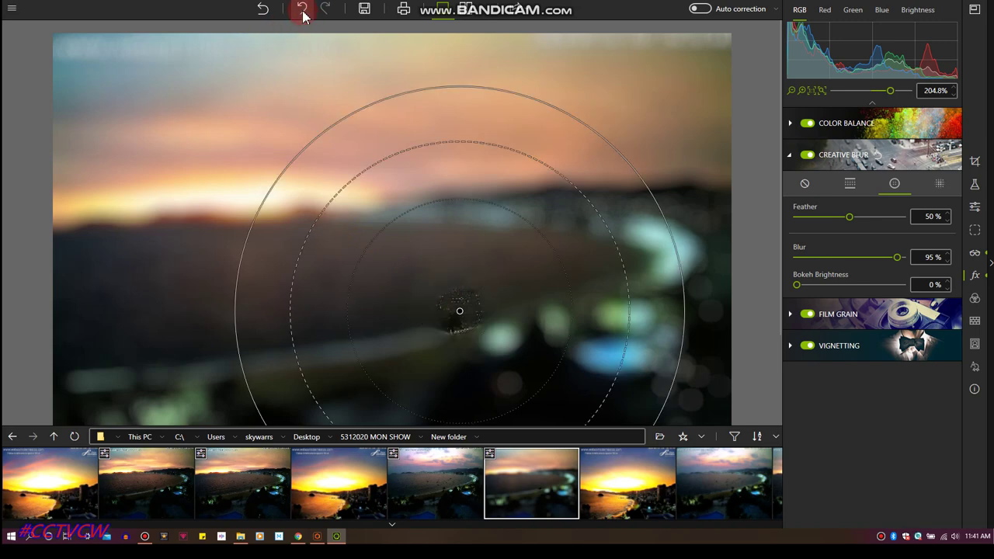
{"action": "left_click", "coordinate": [344, 155]}
{"action": "left_click", "coordinate": [447, 317]}
{"action": "left_click", "coordinate": [303, 10]}
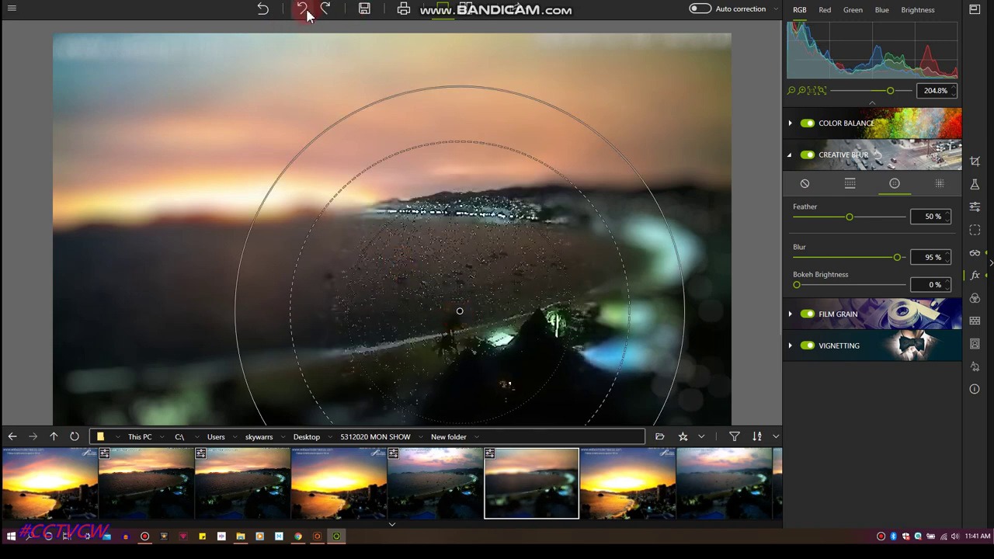
{"action": "left_click", "coordinate": [304, 11]}
{"action": "left_click", "coordinate": [335, 44]}
{"action": "left_click", "coordinate": [323, 221]}
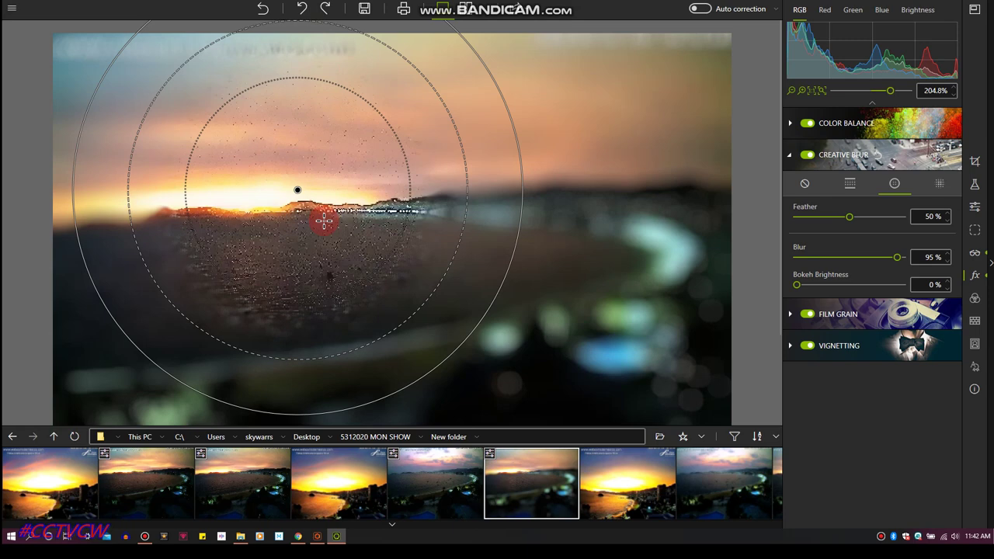
Step: Enlarge the radial focus area to cover most of the bay and move its center up into the sky just below the website watermark
{"action": "left_click", "coordinate": [461, 235]}
{"action": "left_click_drag", "start_coordinate": [461, 235], "coordinate": [615, 261]}
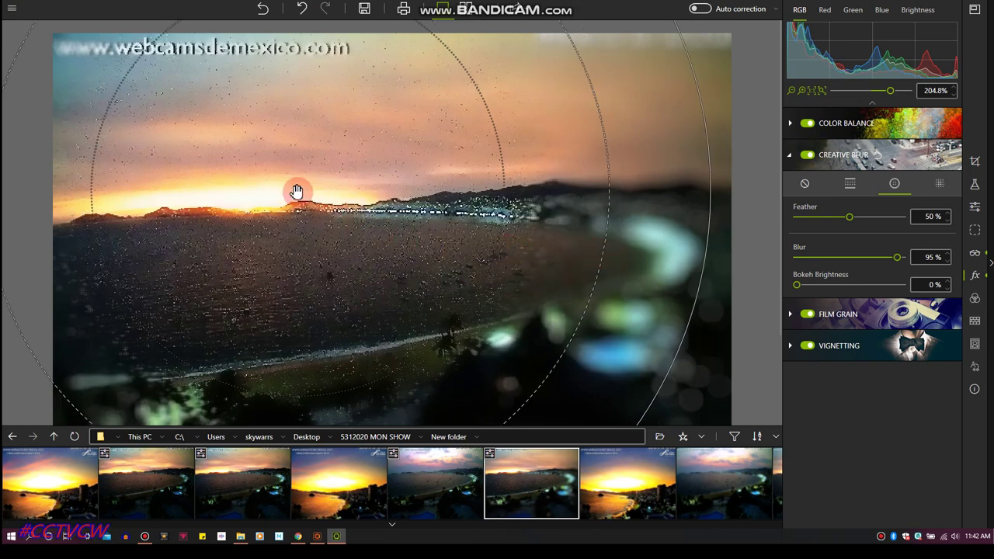
{"action": "left_click_drag", "start_coordinate": [296, 191], "coordinate": [285, 65]}
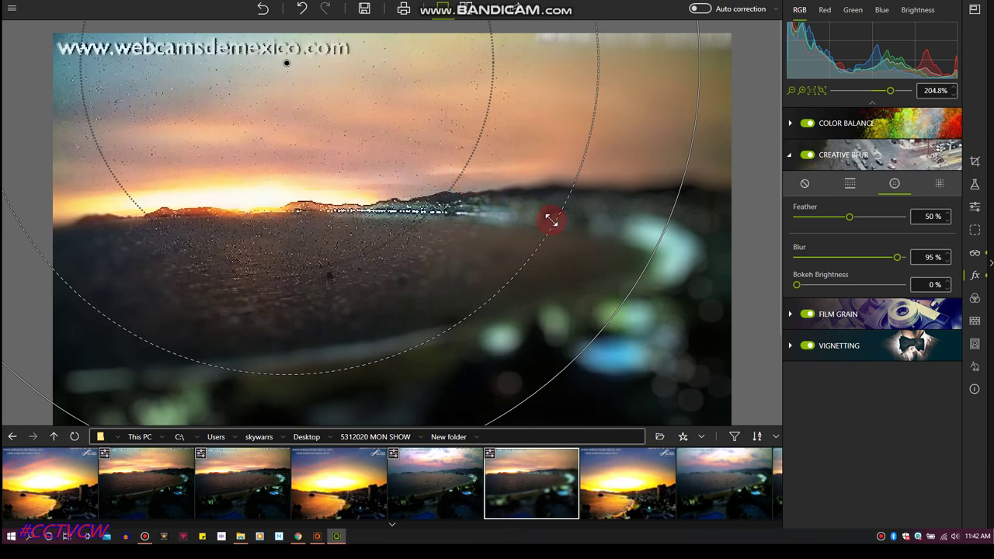
{"action": "left_click_drag", "start_coordinate": [554, 222], "coordinate": [635, 290]}
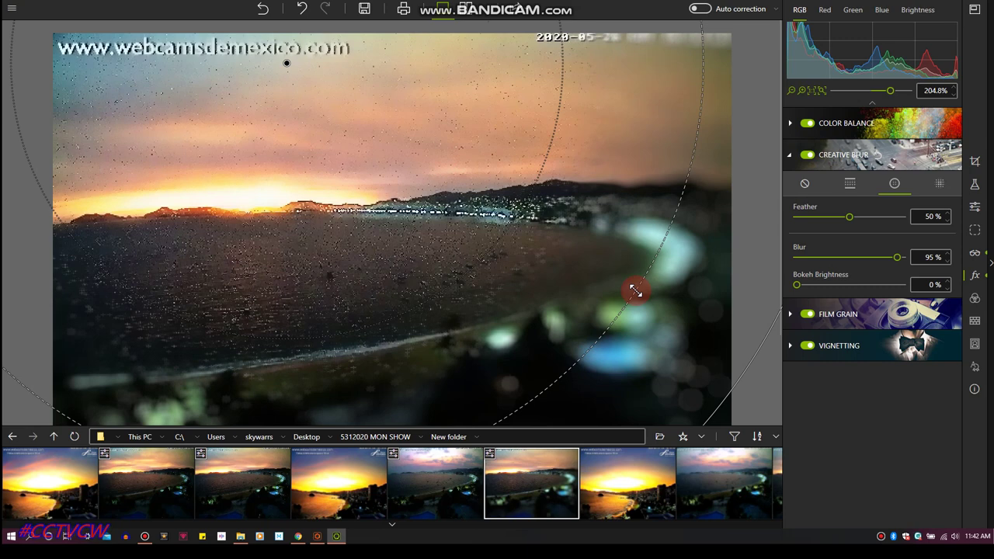
{"action": "left_click", "coordinate": [834, 155]}
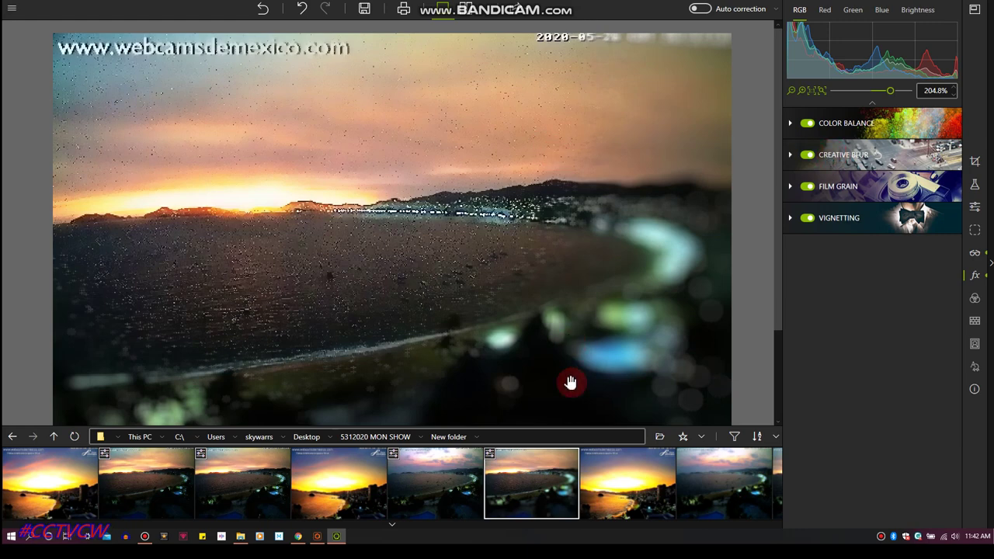
Step: Save the blurred photo as a separate JPEG named 2026 (1)cafi-tv_InPixio.jpgdwsx at 100% quality, original size, with all metadata
{"action": "left_click", "coordinate": [360, 20]}
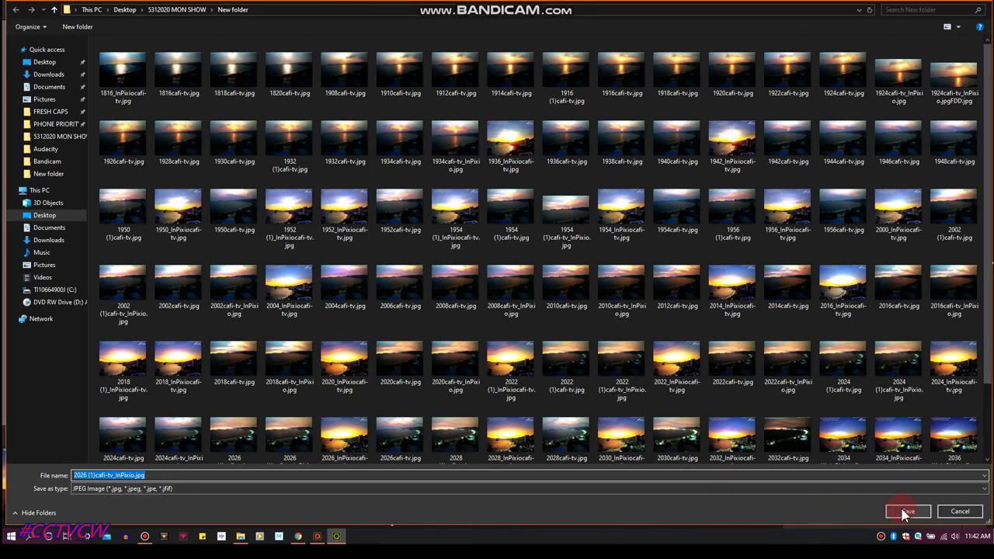
{"action": "left_click", "coordinate": [906, 513]}
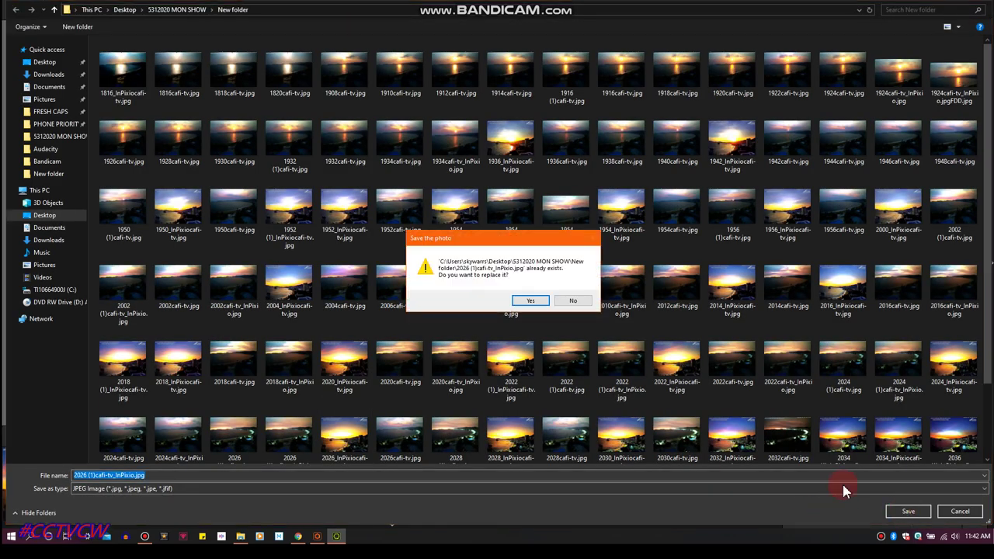
{"action": "left_click", "coordinate": [536, 300]}
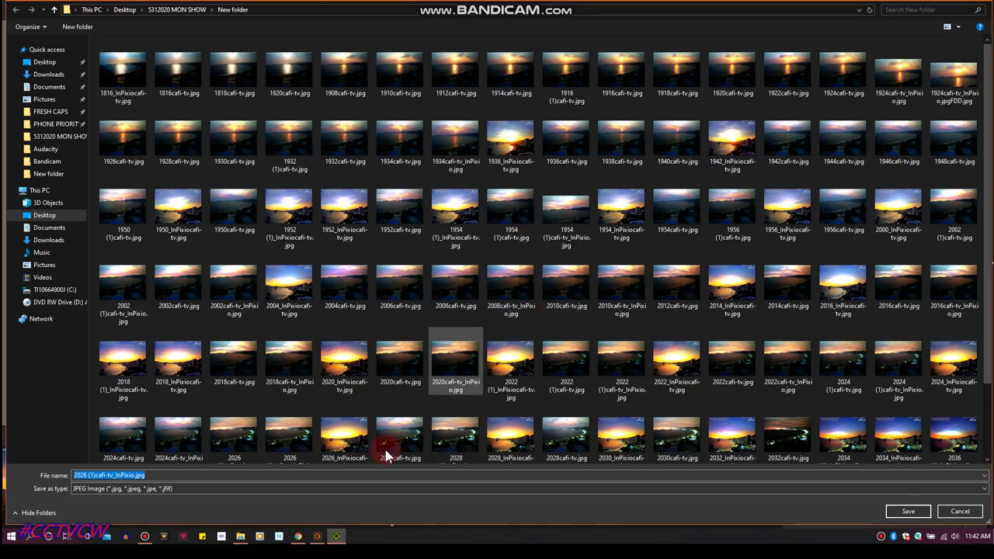
{"action": "left_click", "coordinate": [330, 475]}
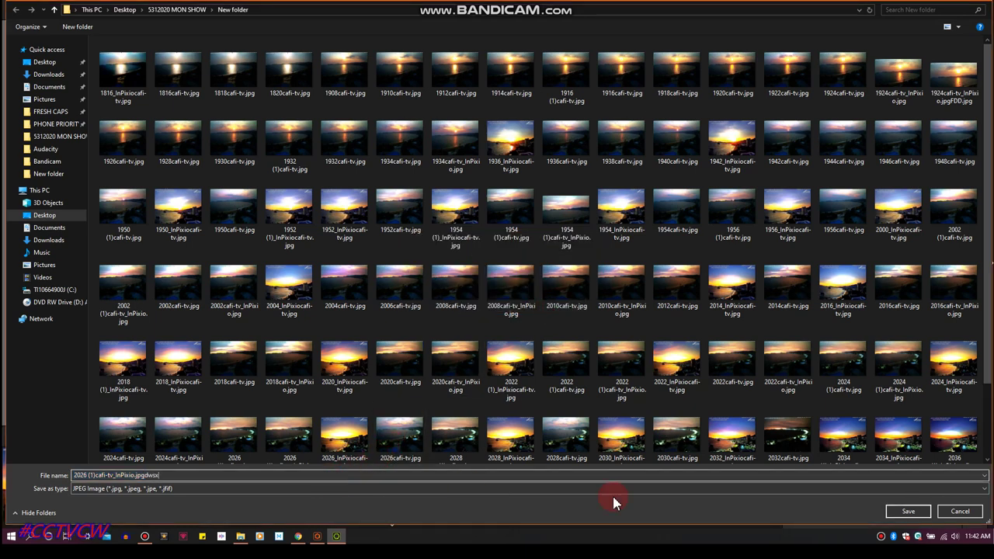
{"action": "type", "text": "dwsx"}
{"action": "left_click", "coordinate": [907, 511]}
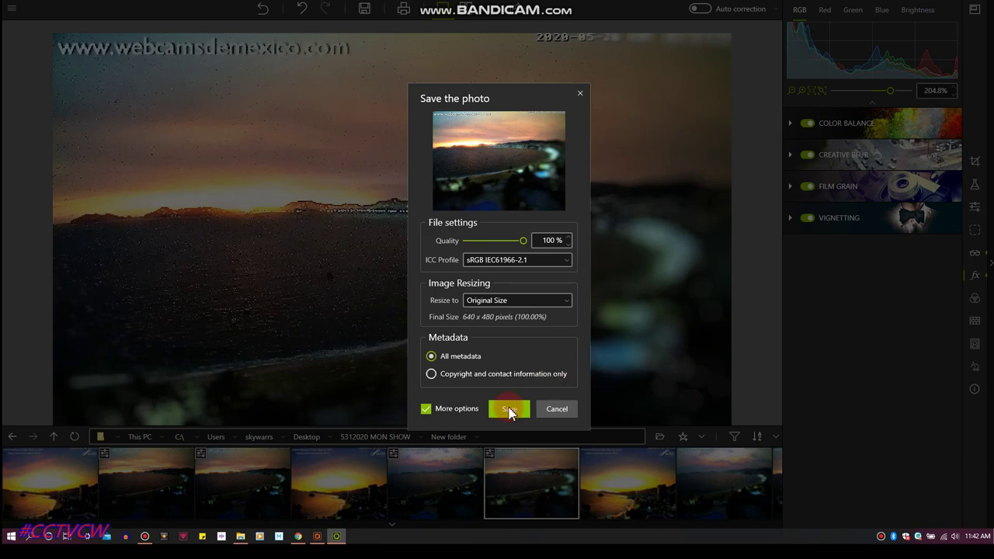
{"action": "left_click", "coordinate": [508, 409]}
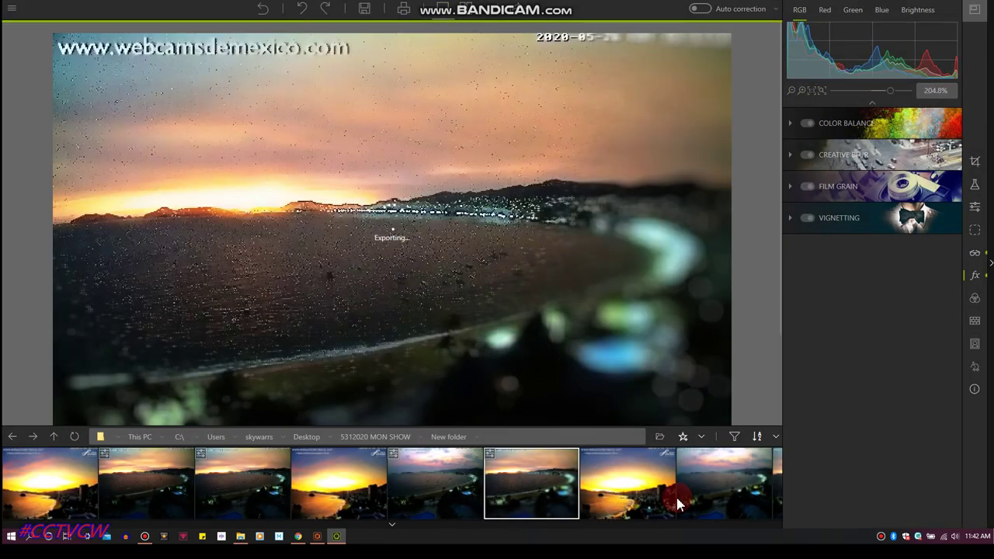
Step: Open the bay photo timestamped 20:26:02 and apply noise reduction with 59% reduce noise and 32% reduce color noise
{"action": "left_click", "coordinate": [723, 468]}
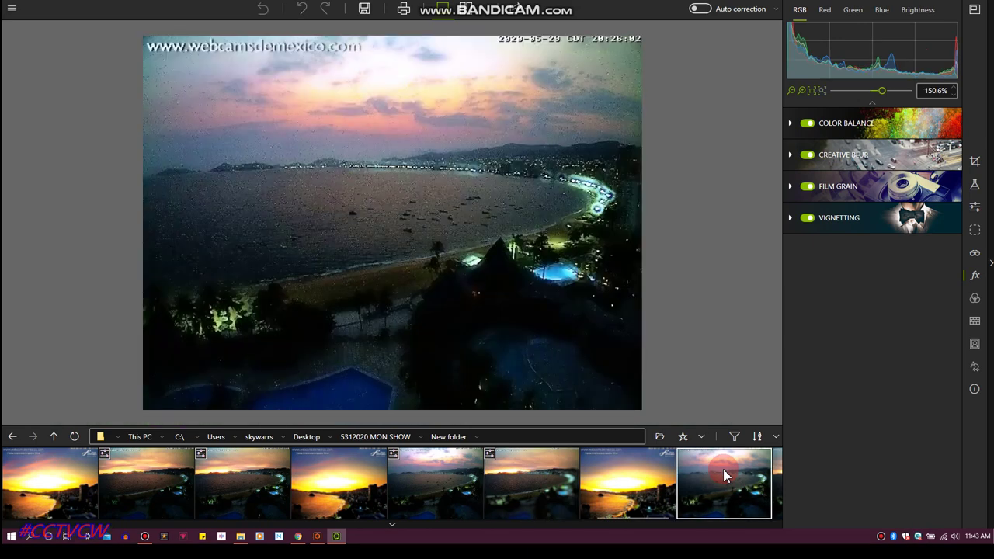
{"action": "scroll", "coordinate": [457, 173], "scroll_direction": "up", "scroll_amount": 2}
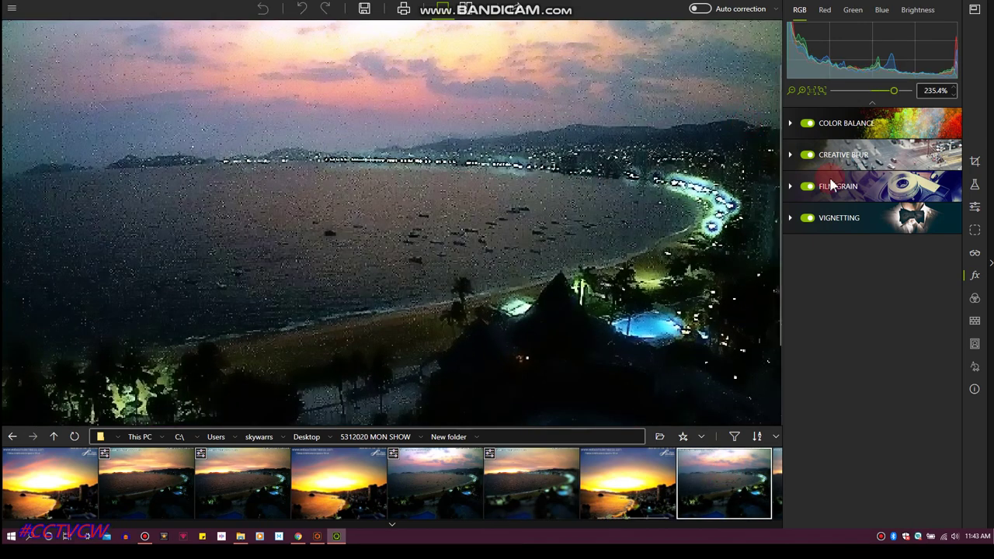
{"action": "left_click", "coordinate": [972, 256]}
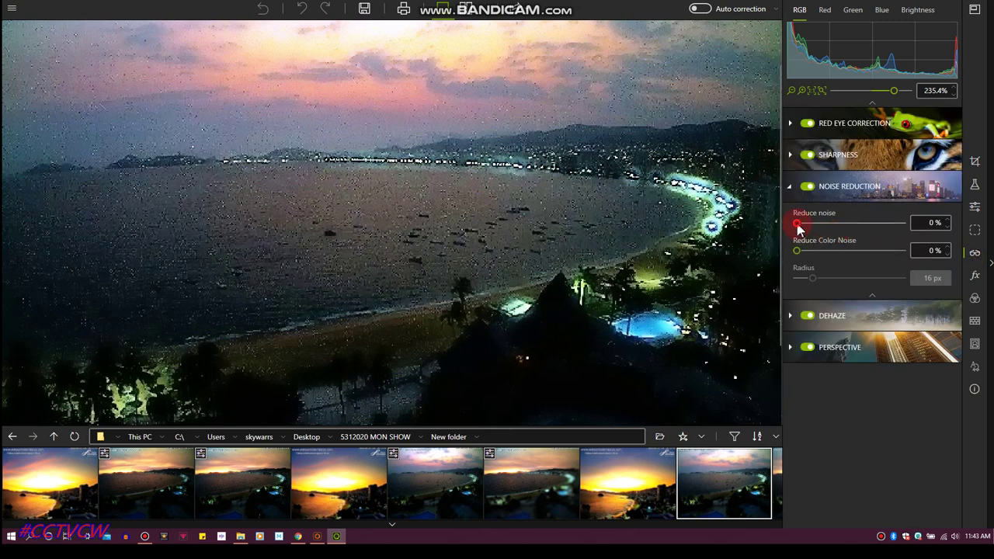
{"action": "left_click_drag", "start_coordinate": [798, 225], "coordinate": [858, 223]}
{"action": "left_click", "coordinate": [796, 250]}
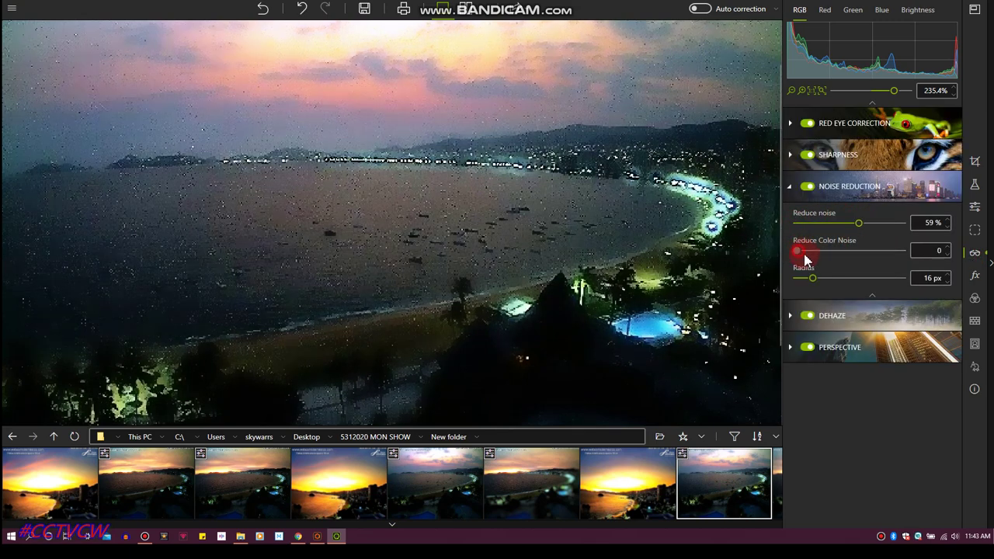
{"action": "left_click_drag", "start_coordinate": [804, 259], "coordinate": [830, 256]}
{"action": "scroll", "coordinate": [392, 153], "scroll_direction": "up", "scroll_amount": 2}
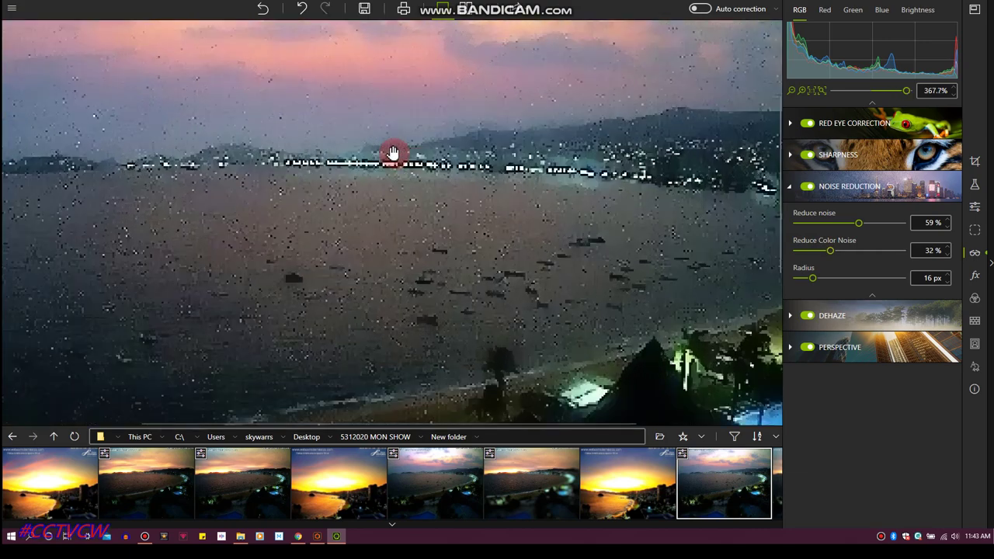
{"action": "scroll", "coordinate": [392, 153], "scroll_direction": "down", "scroll_amount": 5}
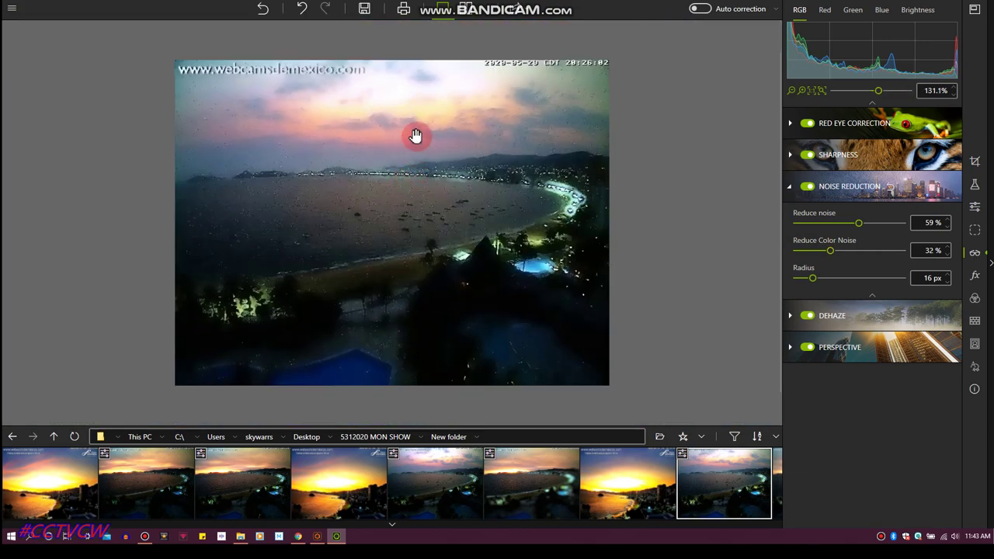
{"action": "scroll", "coordinate": [428, 189], "scroll_direction": "up", "scroll_amount": 1}
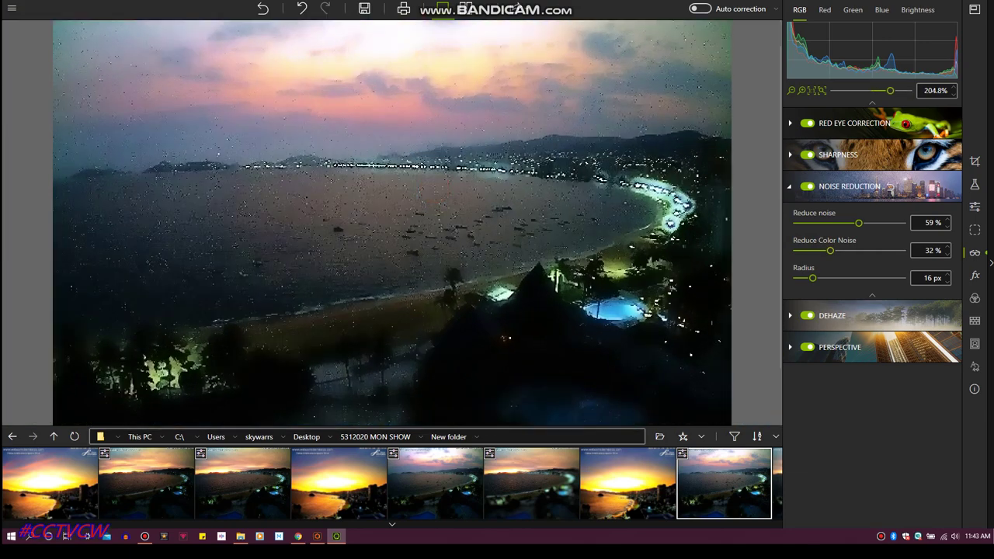
Step: Save the photo as the JPEG 2026cafi-tv_InPixio.jpg at 100% quality, original size, with all metadata
{"action": "left_click", "coordinate": [364, 9]}
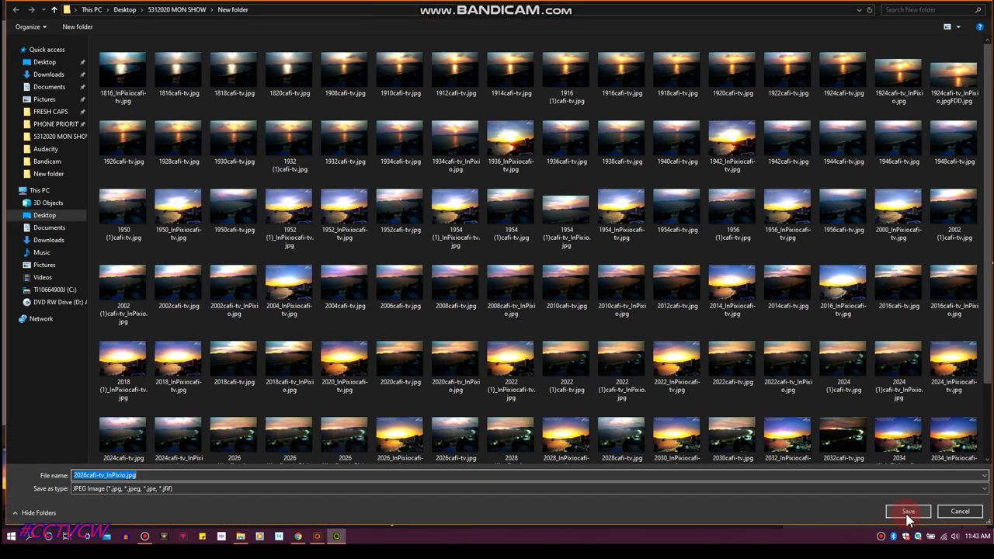
{"action": "left_click", "coordinate": [905, 515]}
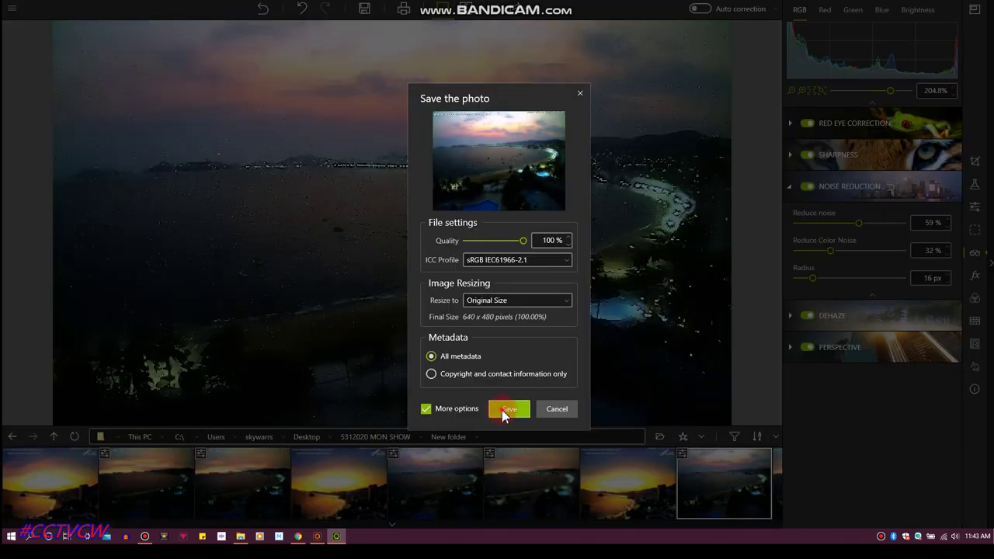
{"action": "left_click", "coordinate": [504, 408]}
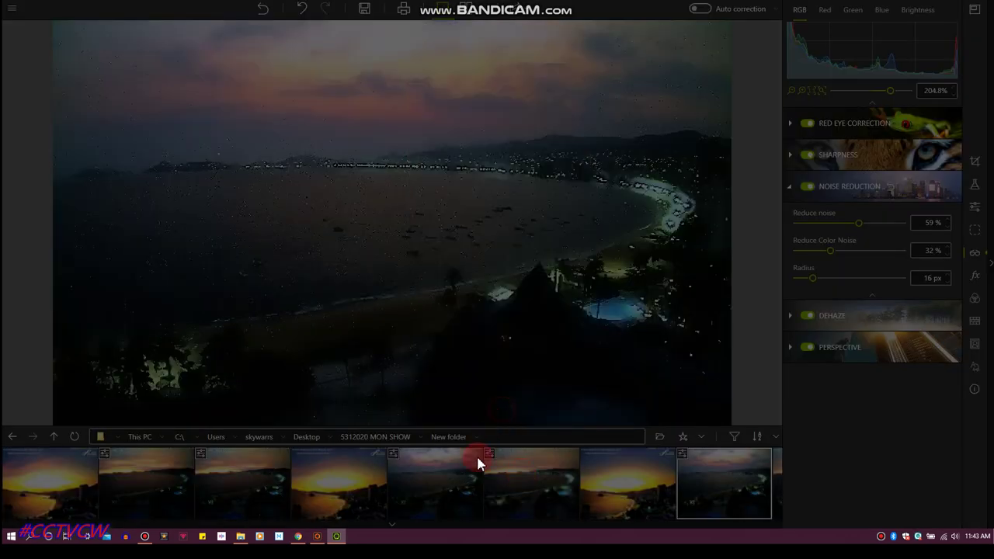